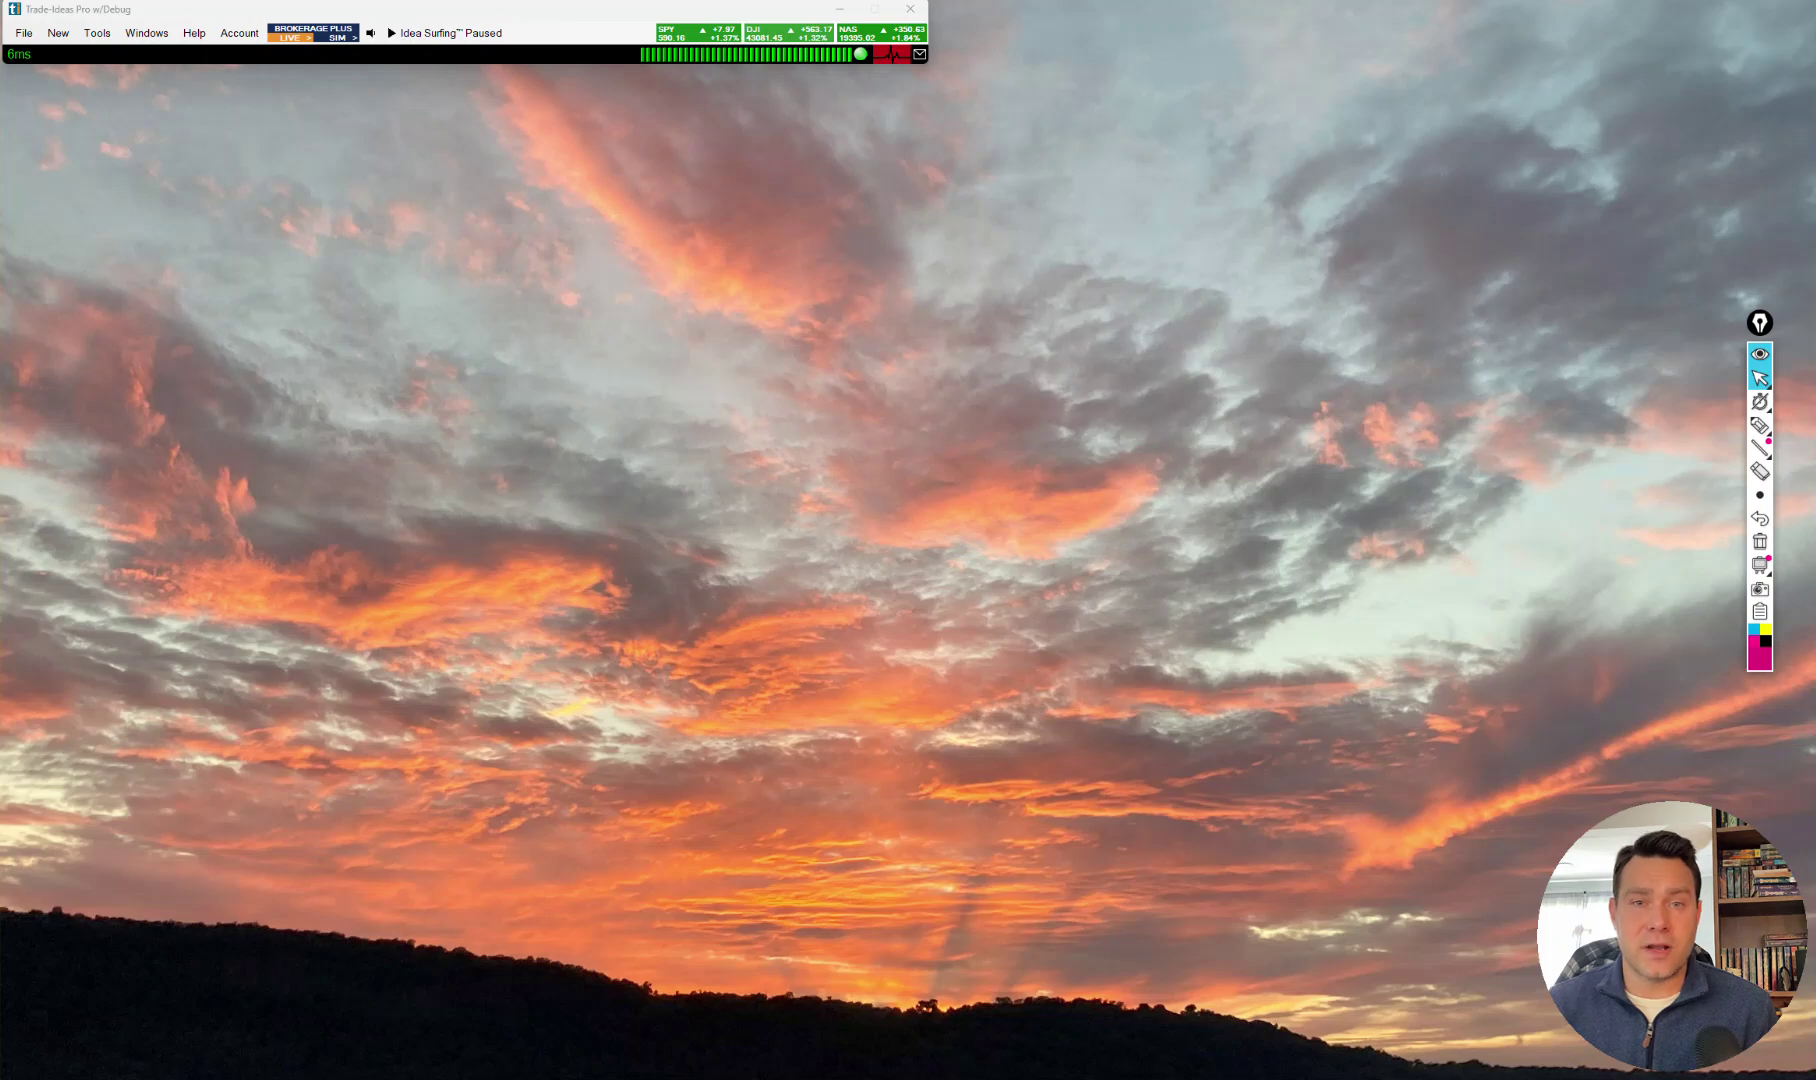
# Bring the Trade Ideas download page into view, underline both Release Notes links in pink, then close Chrome.
pyautogui.moveTo(1815, 290); pyautogui.dragTo(576, 183)
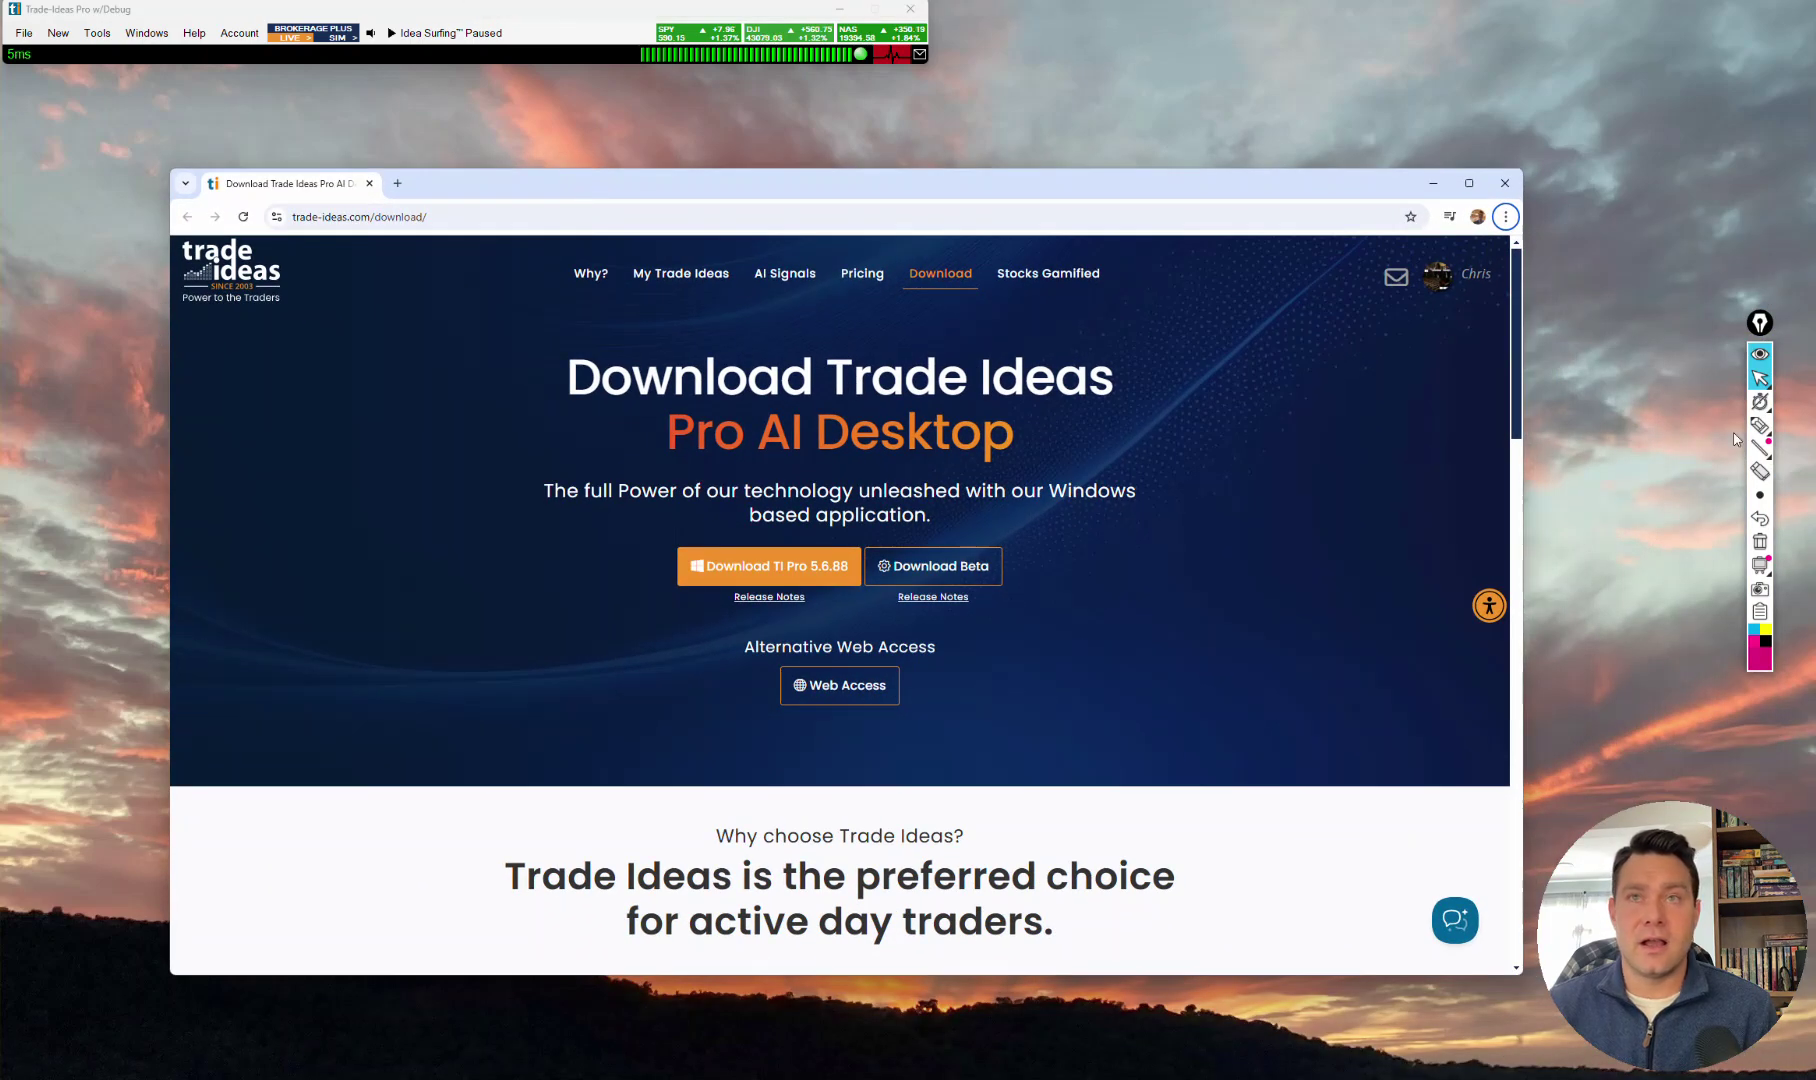
pyautogui.click(1760, 425)
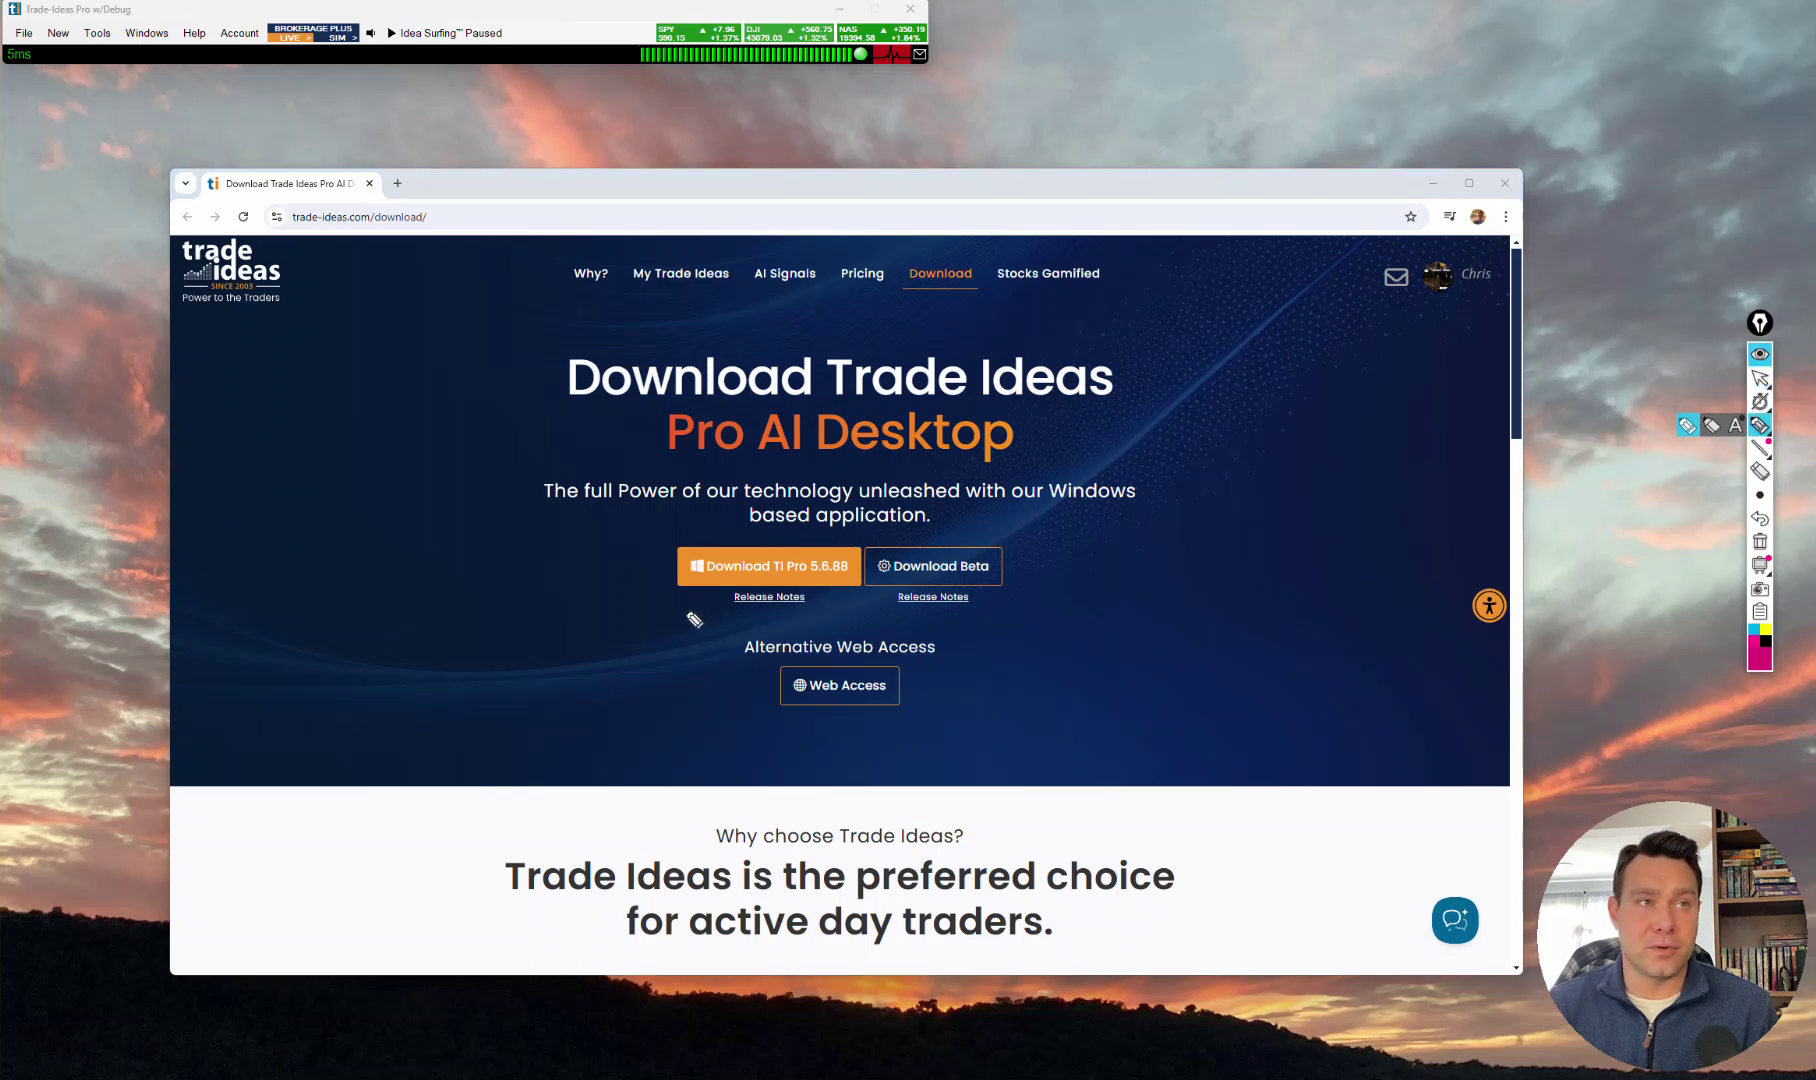
pyautogui.moveTo(686, 612); pyautogui.dragTo(984, 610)
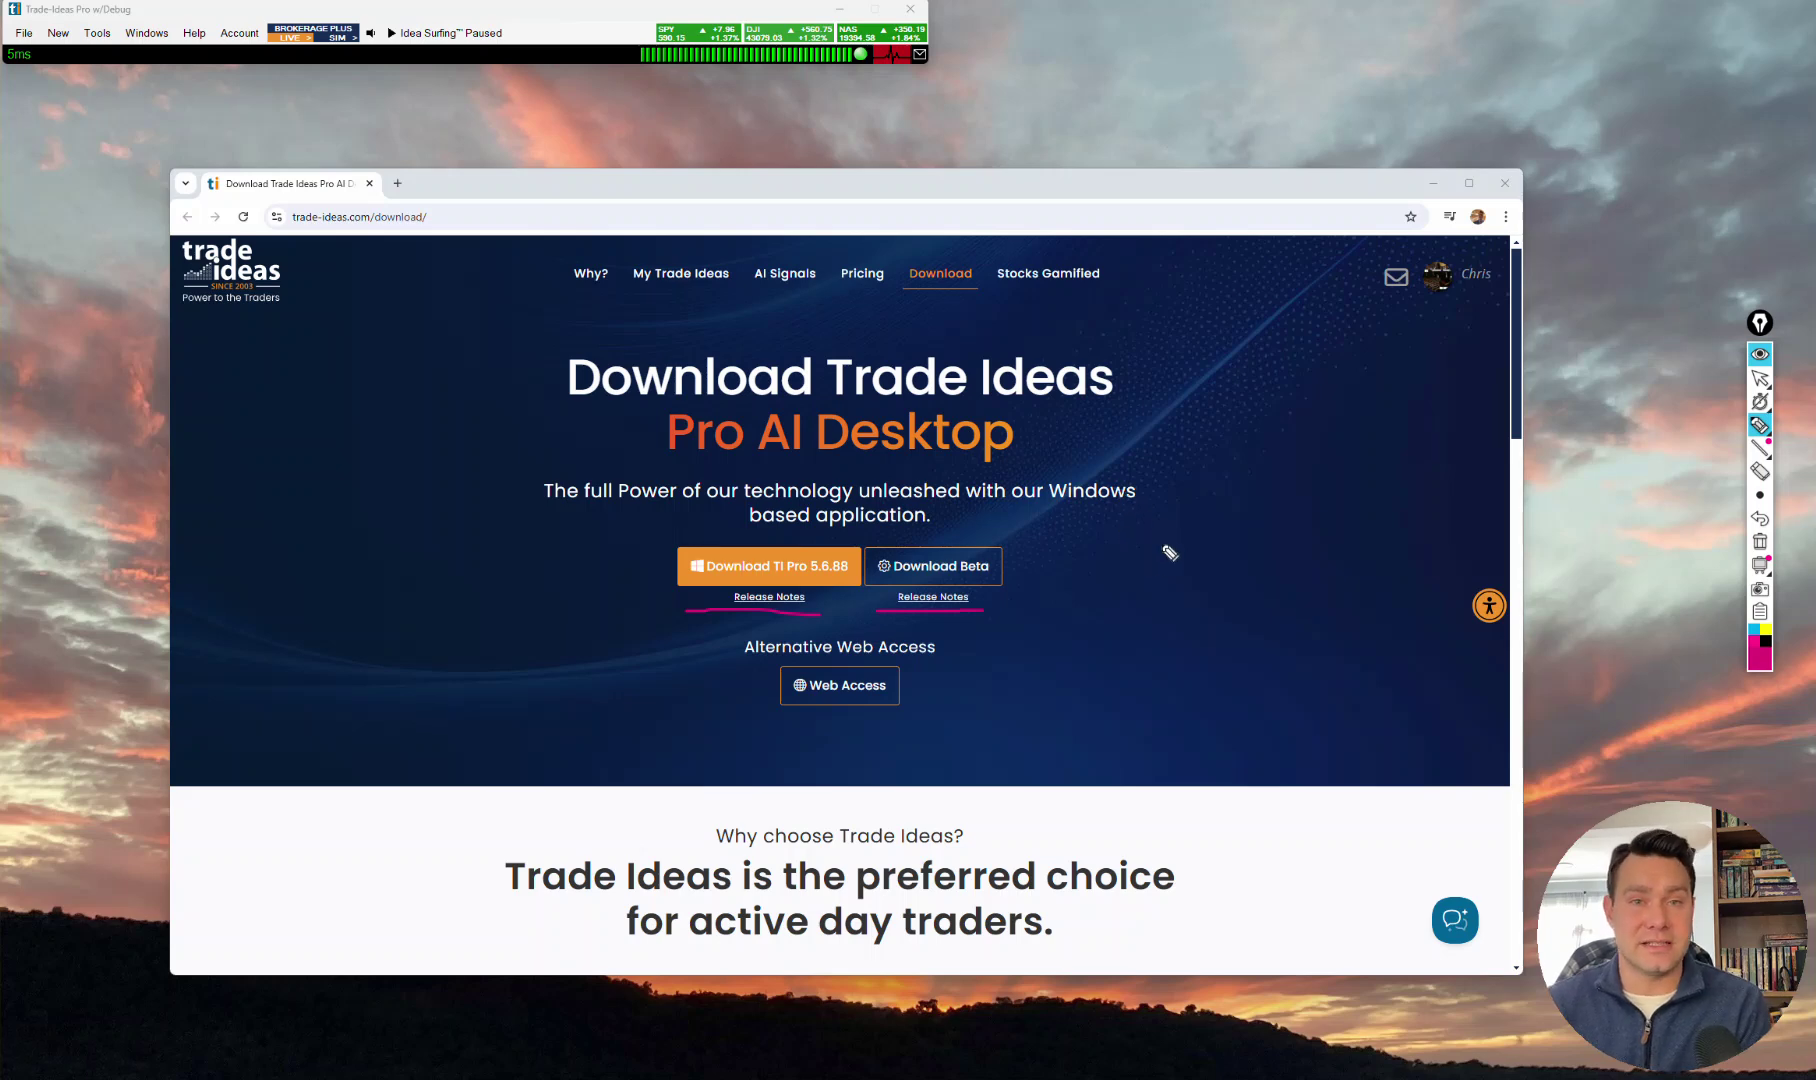
pyautogui.press('Escape')
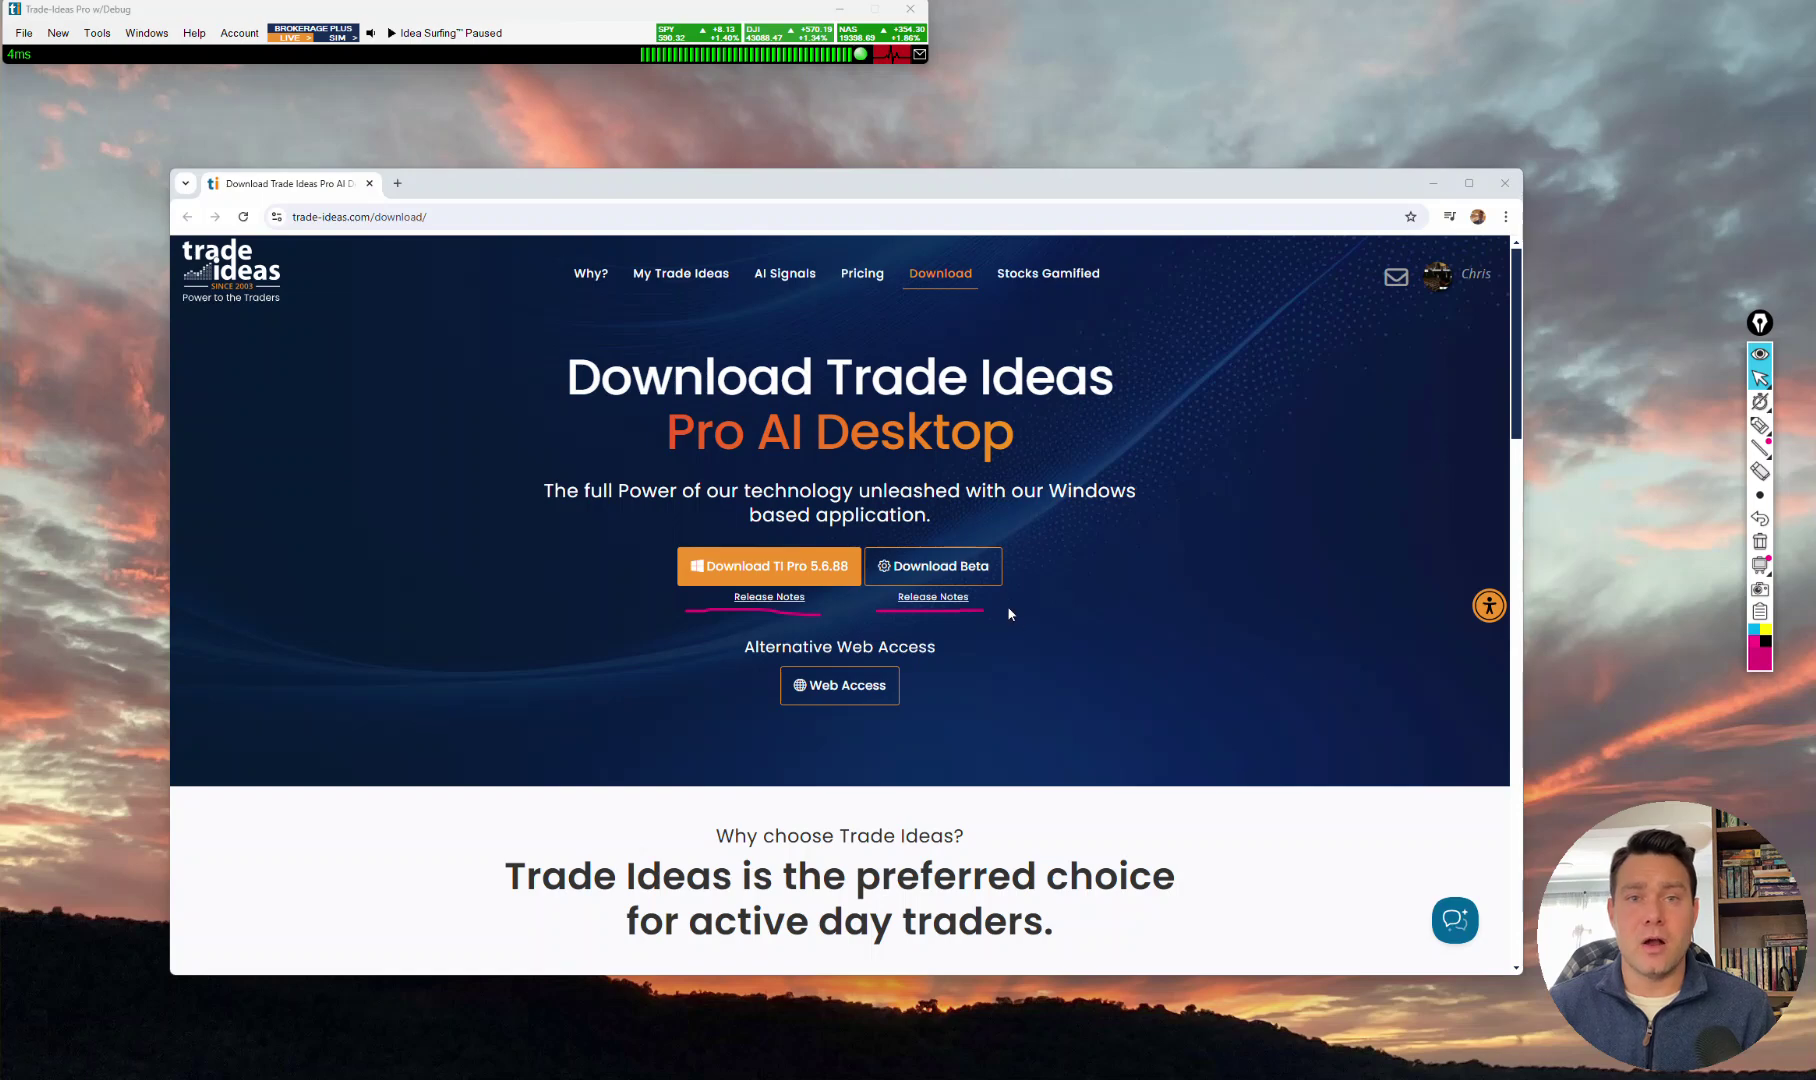
pyautogui.click(1504, 183)
# Erase the saved User Name and Password in Account > Login, close it, and open Explosive Winners.
pyautogui.click(256, 34)
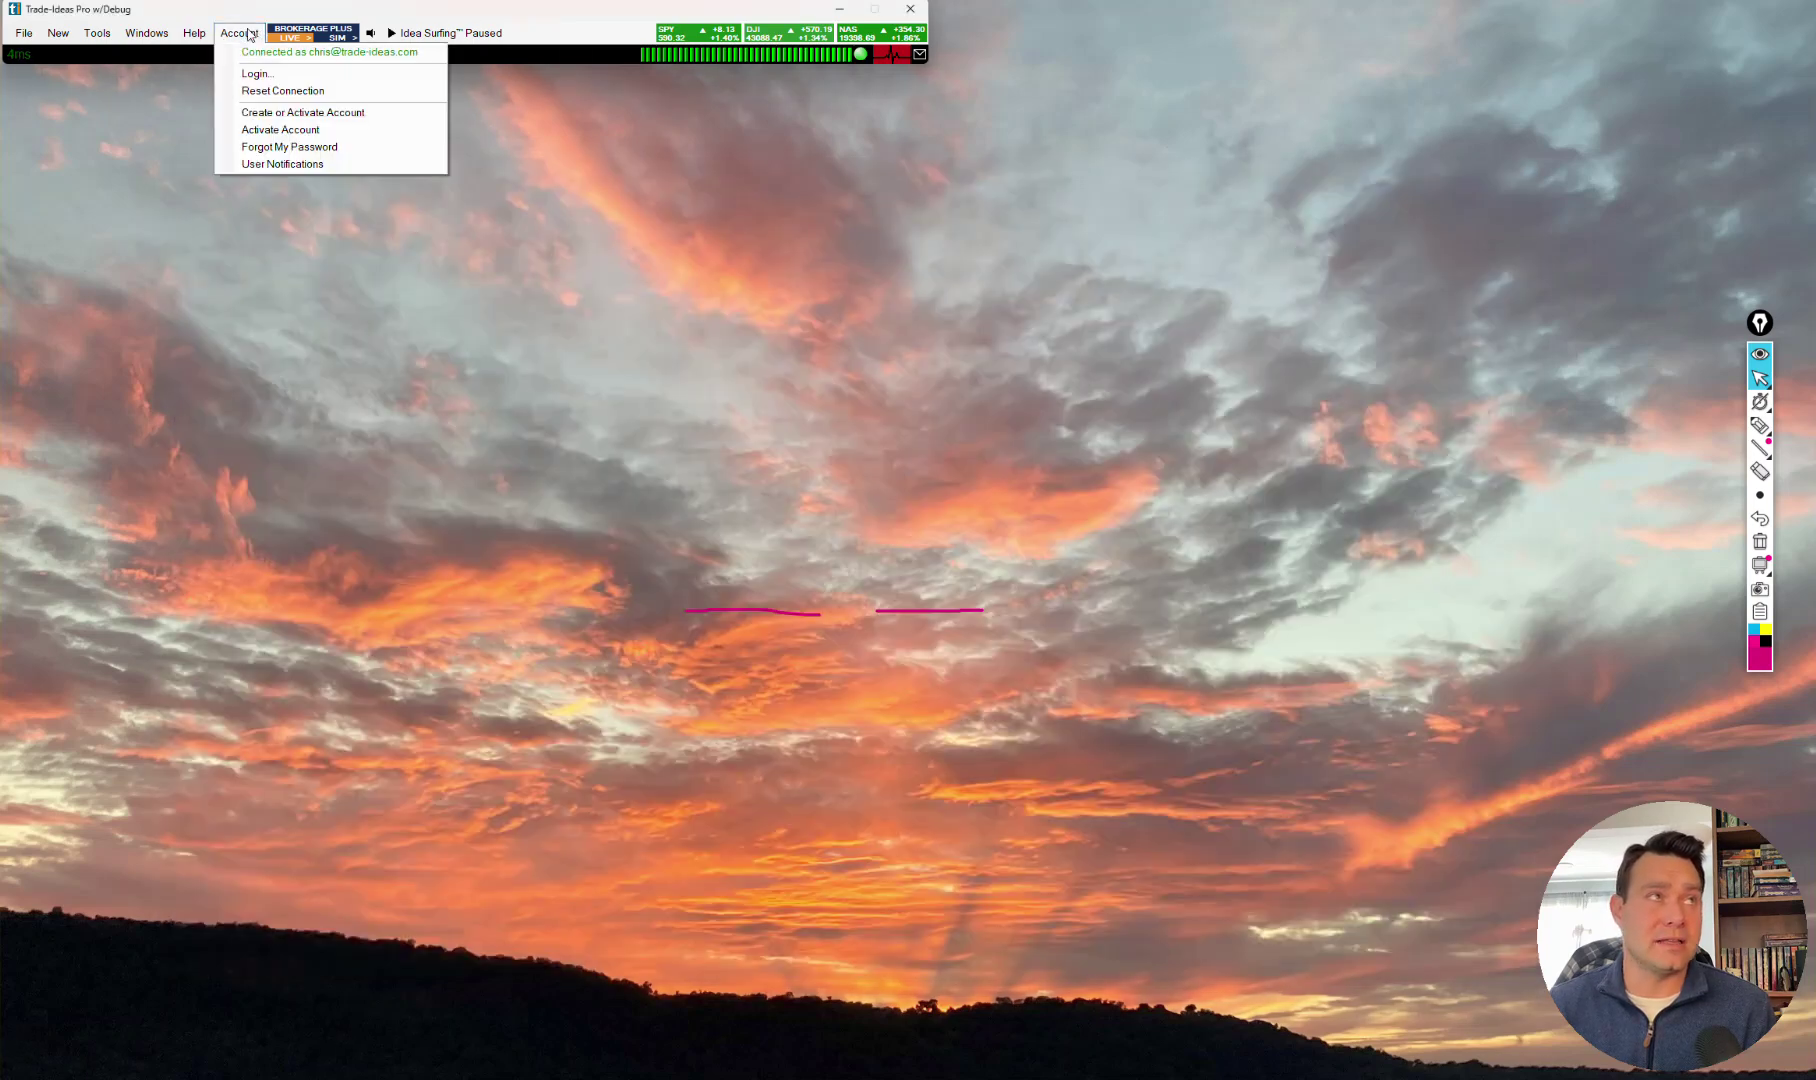
pyautogui.click(256, 74)
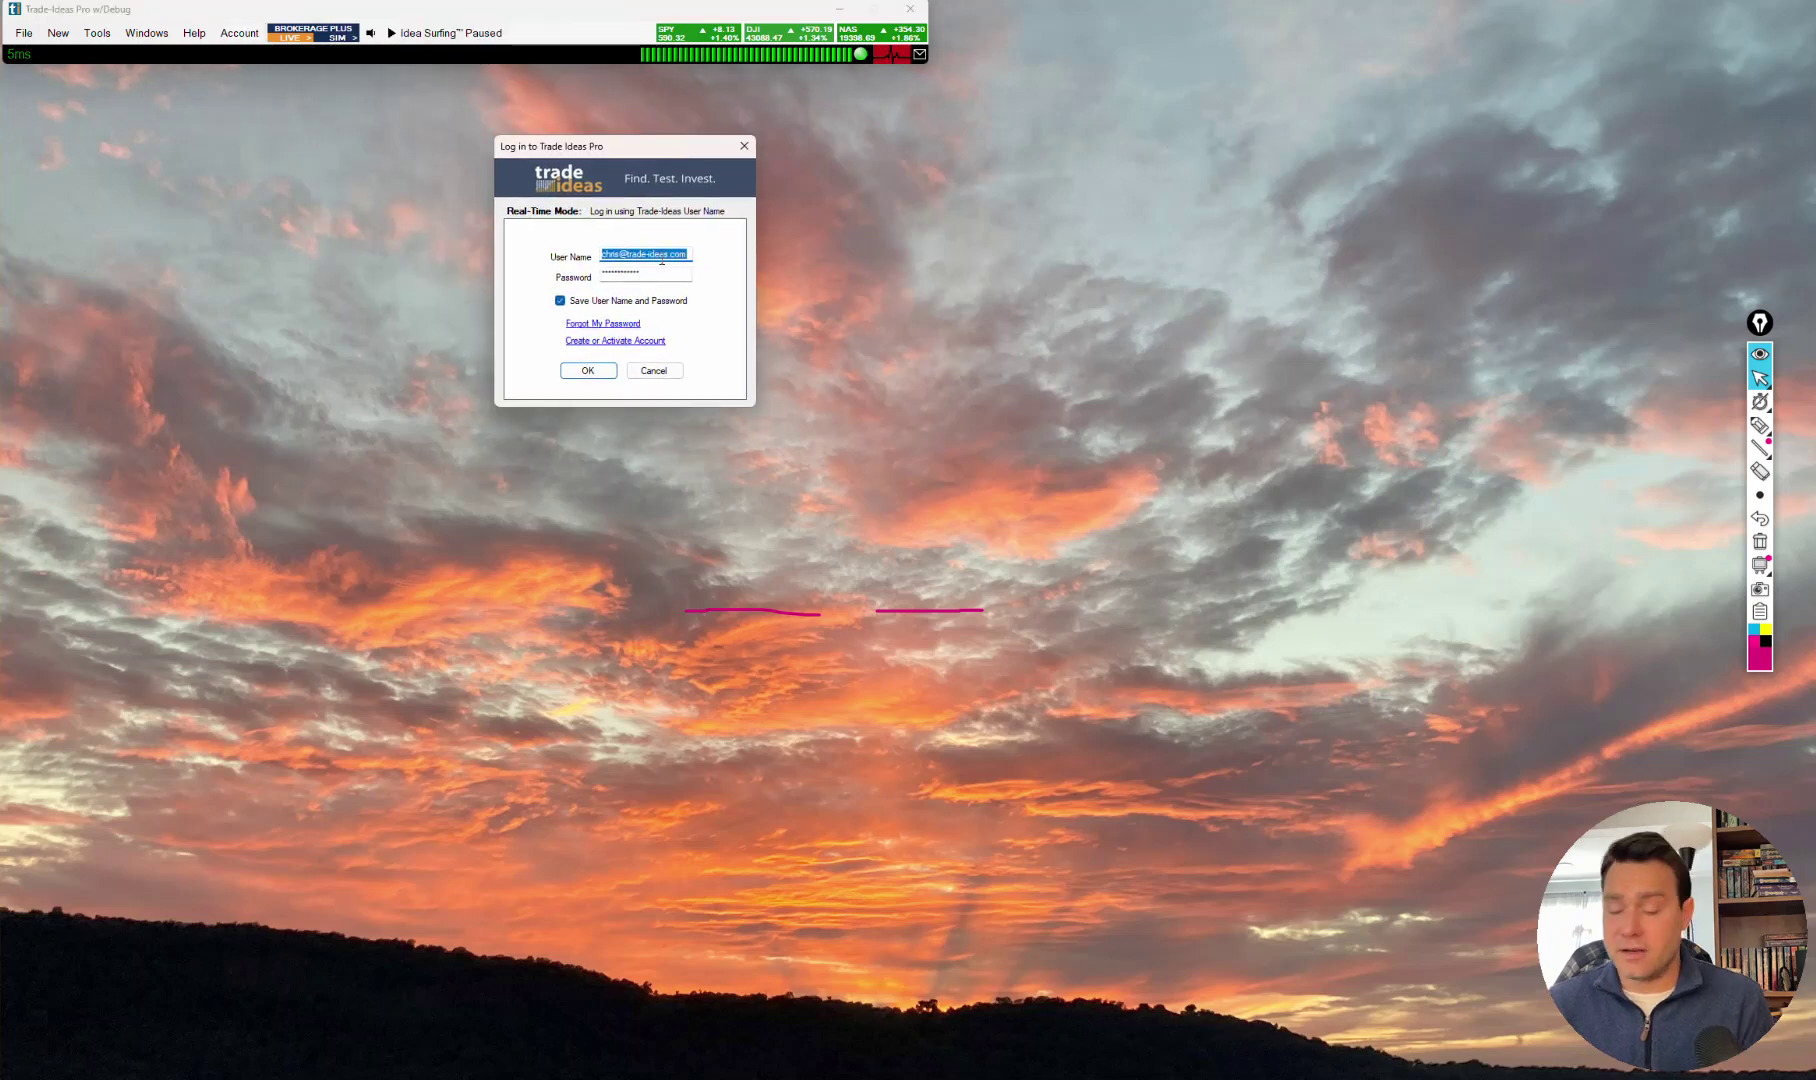
pyautogui.press('BackSpace')
pyautogui.press('Tab')
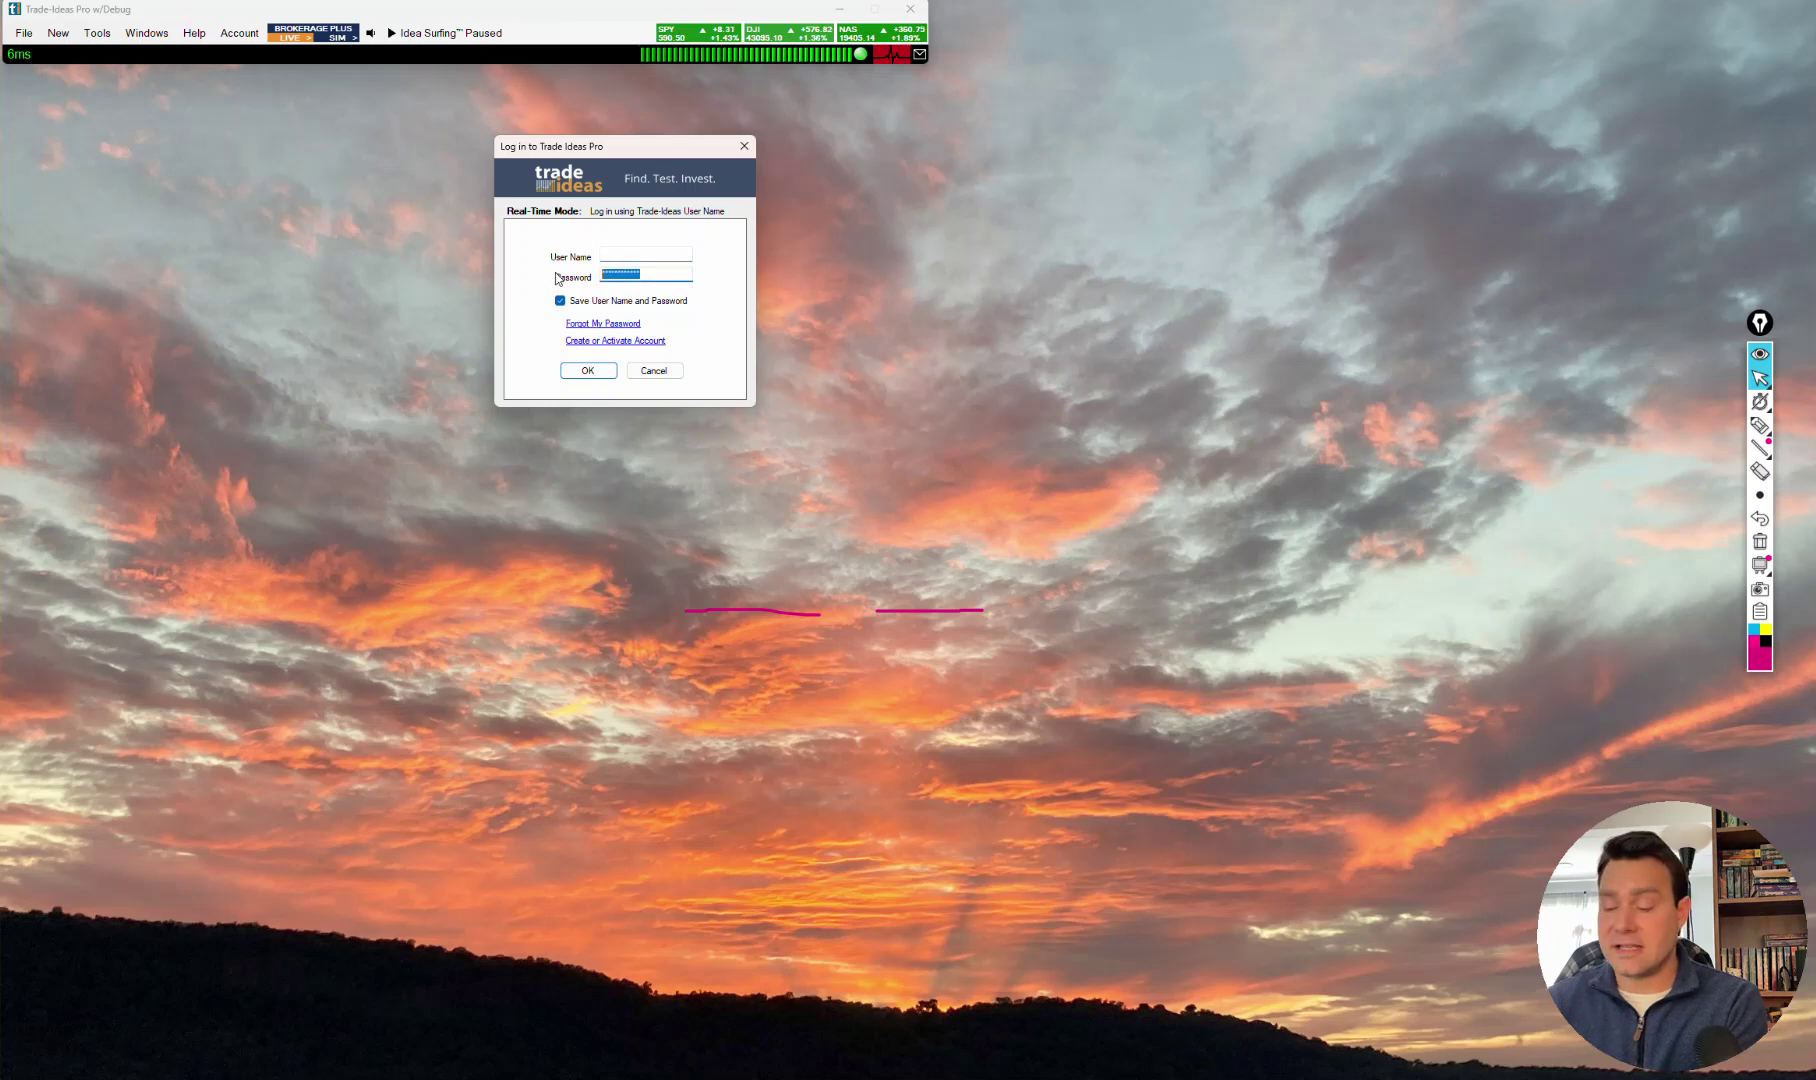
pyautogui.press('BackSpace')
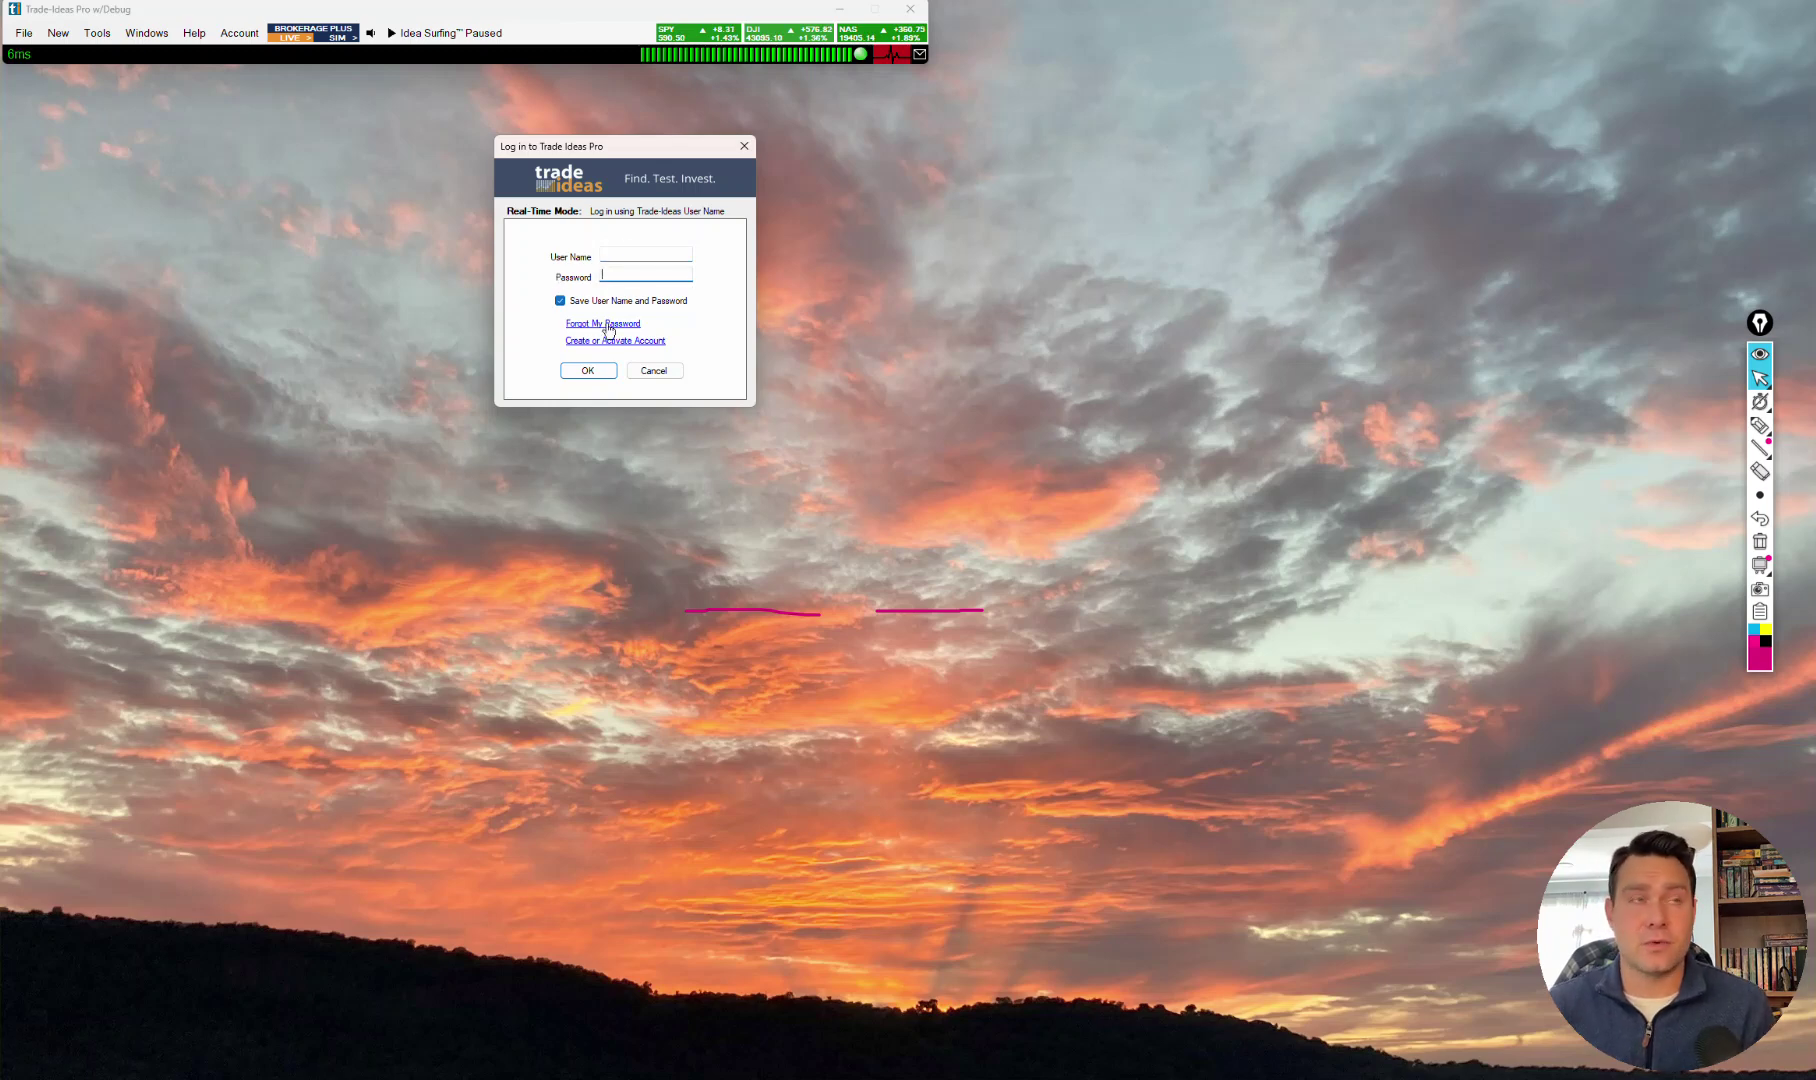
pyautogui.click(744, 147)
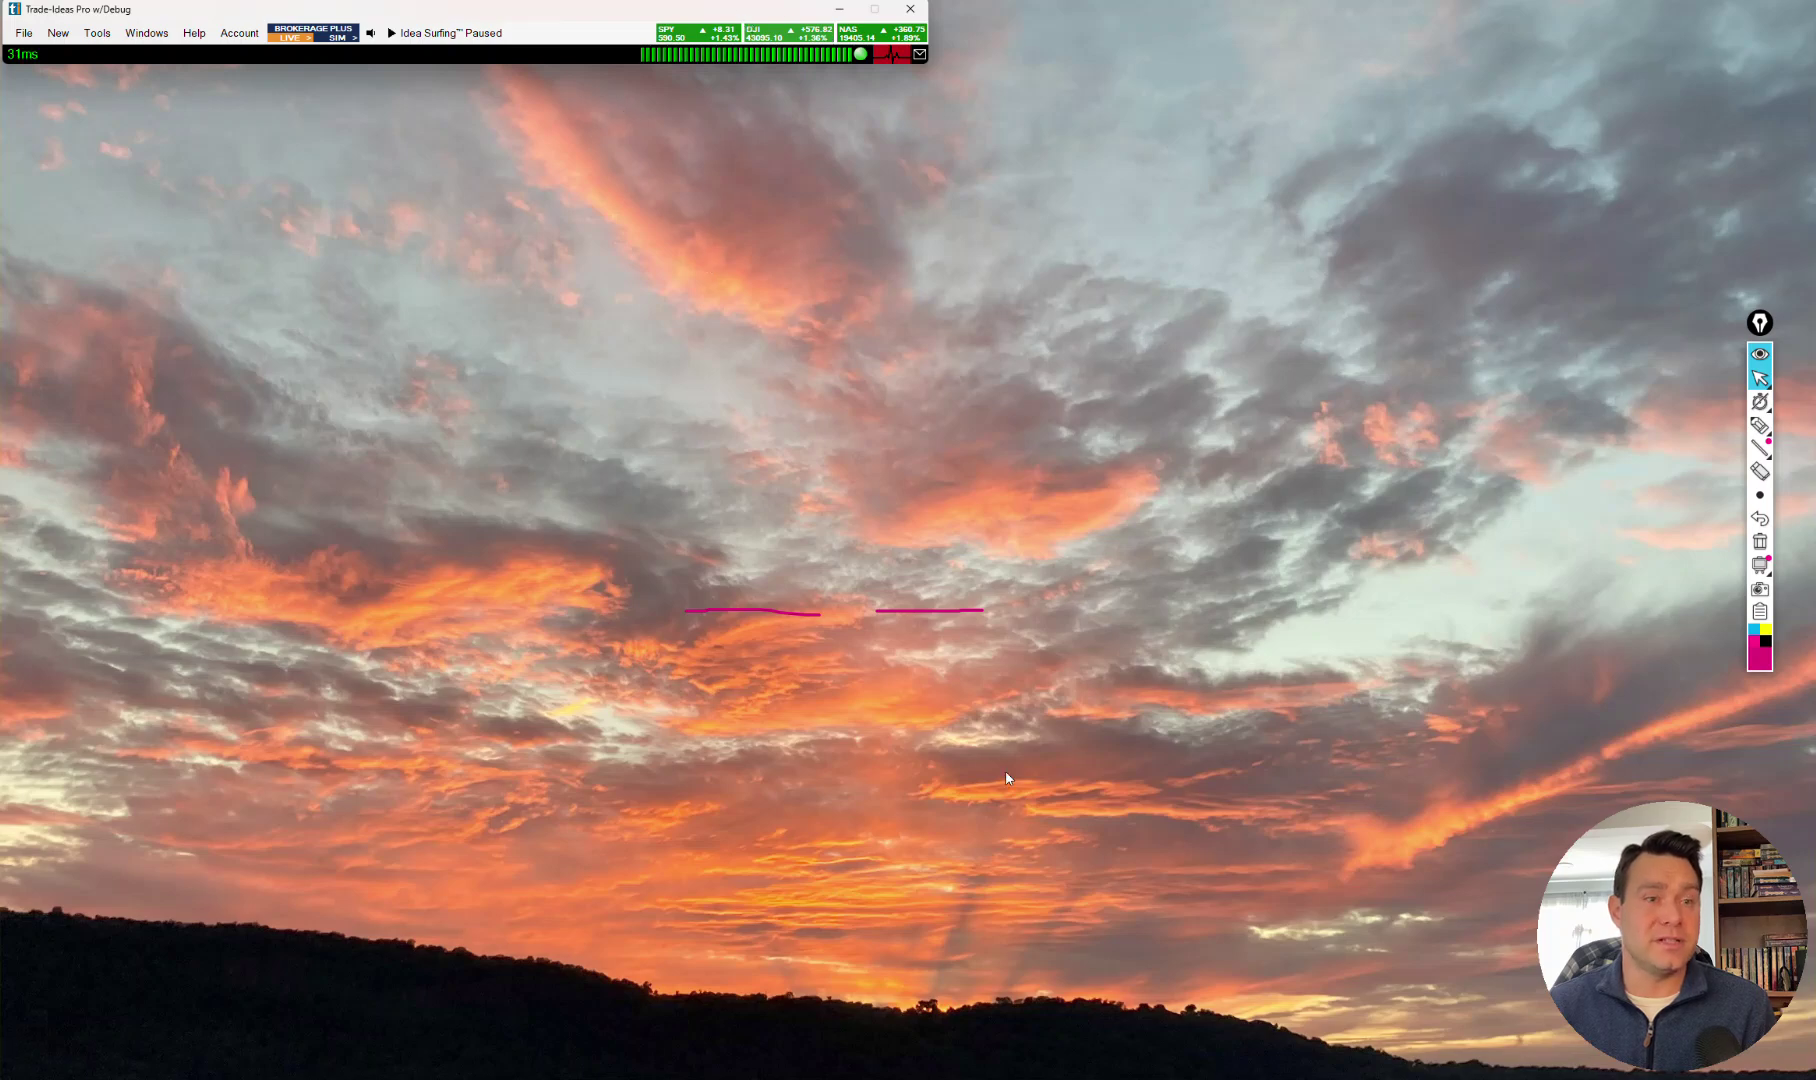
pyautogui.rightClick(1030, 1075)
# Let the Explosive Winners channel finish loading its panels, then clear it from the desktop.
pyautogui.click(1022, 1062)
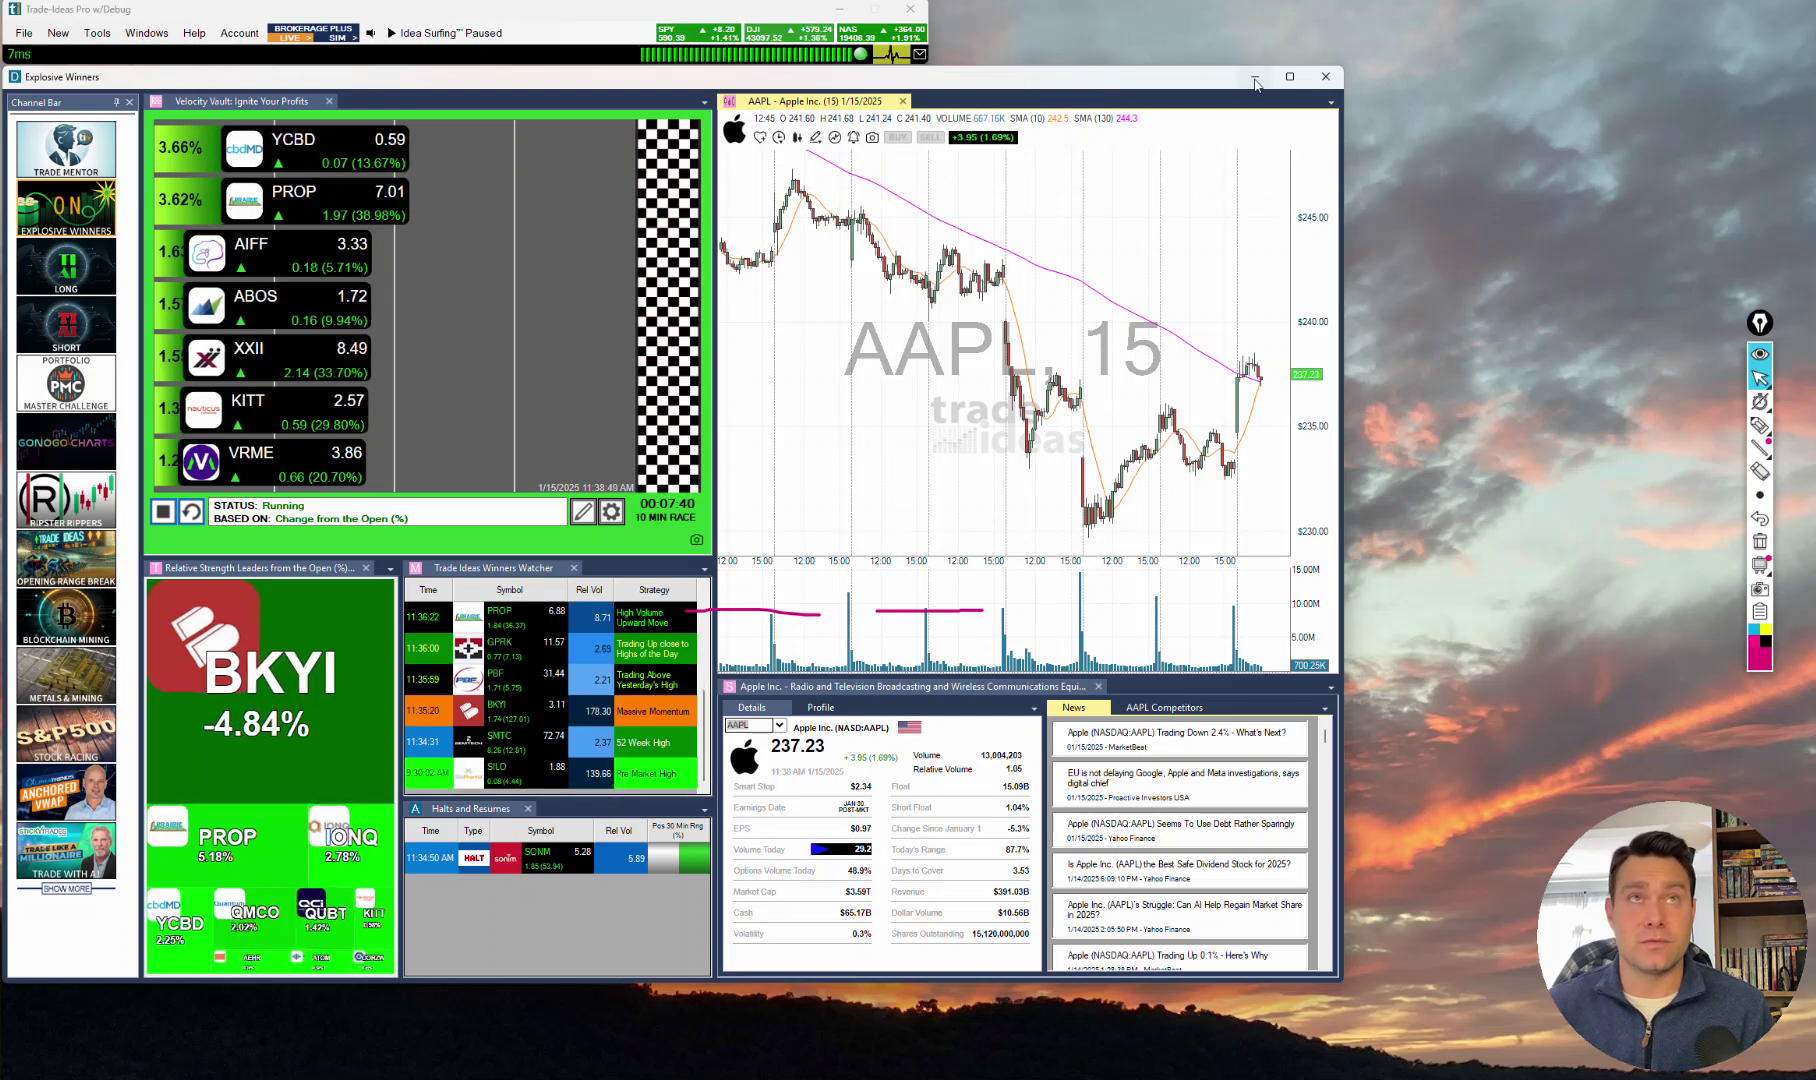
pyautogui.press('super+d')
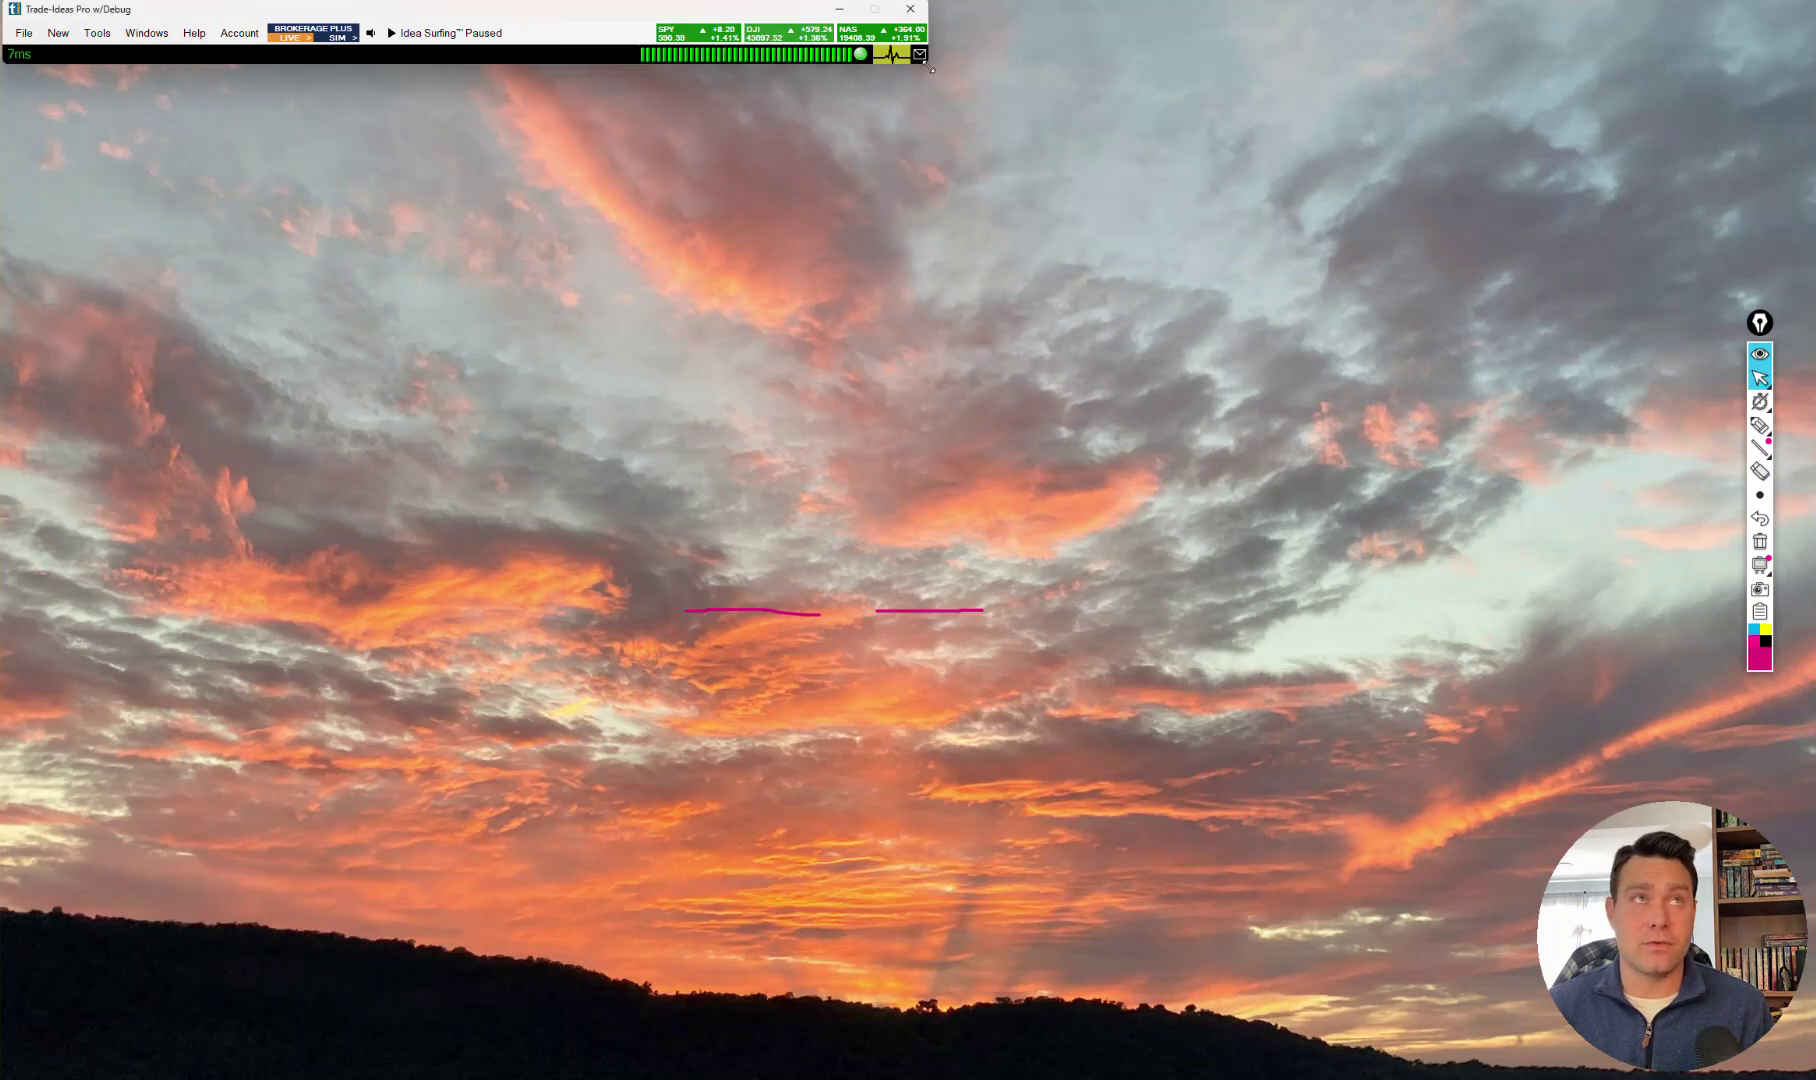
# Resize the toolbar wider and taller so the 5ms latency meter and heartbeat strip grow.
pyautogui.moveTo(927, 65); pyautogui.dragTo(1099, 37)
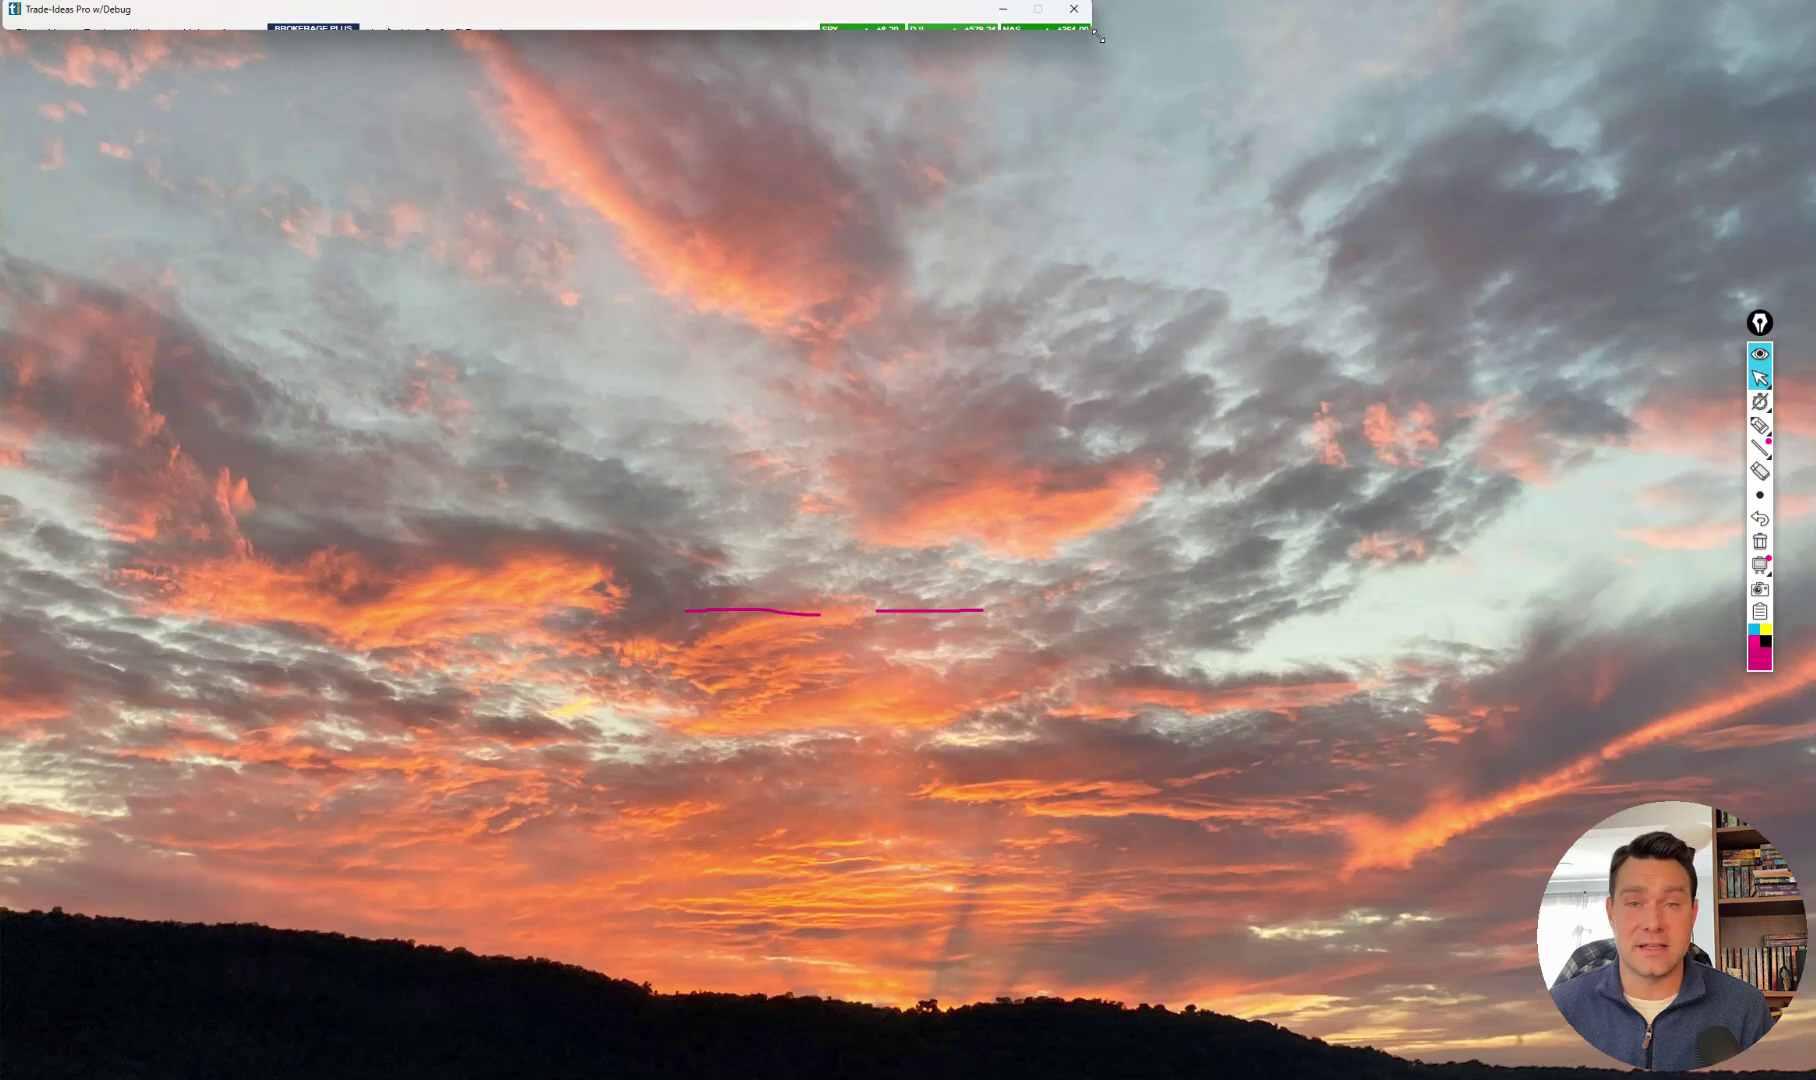
pyautogui.moveTo(1099, 37); pyautogui.dragTo(1140, 90)
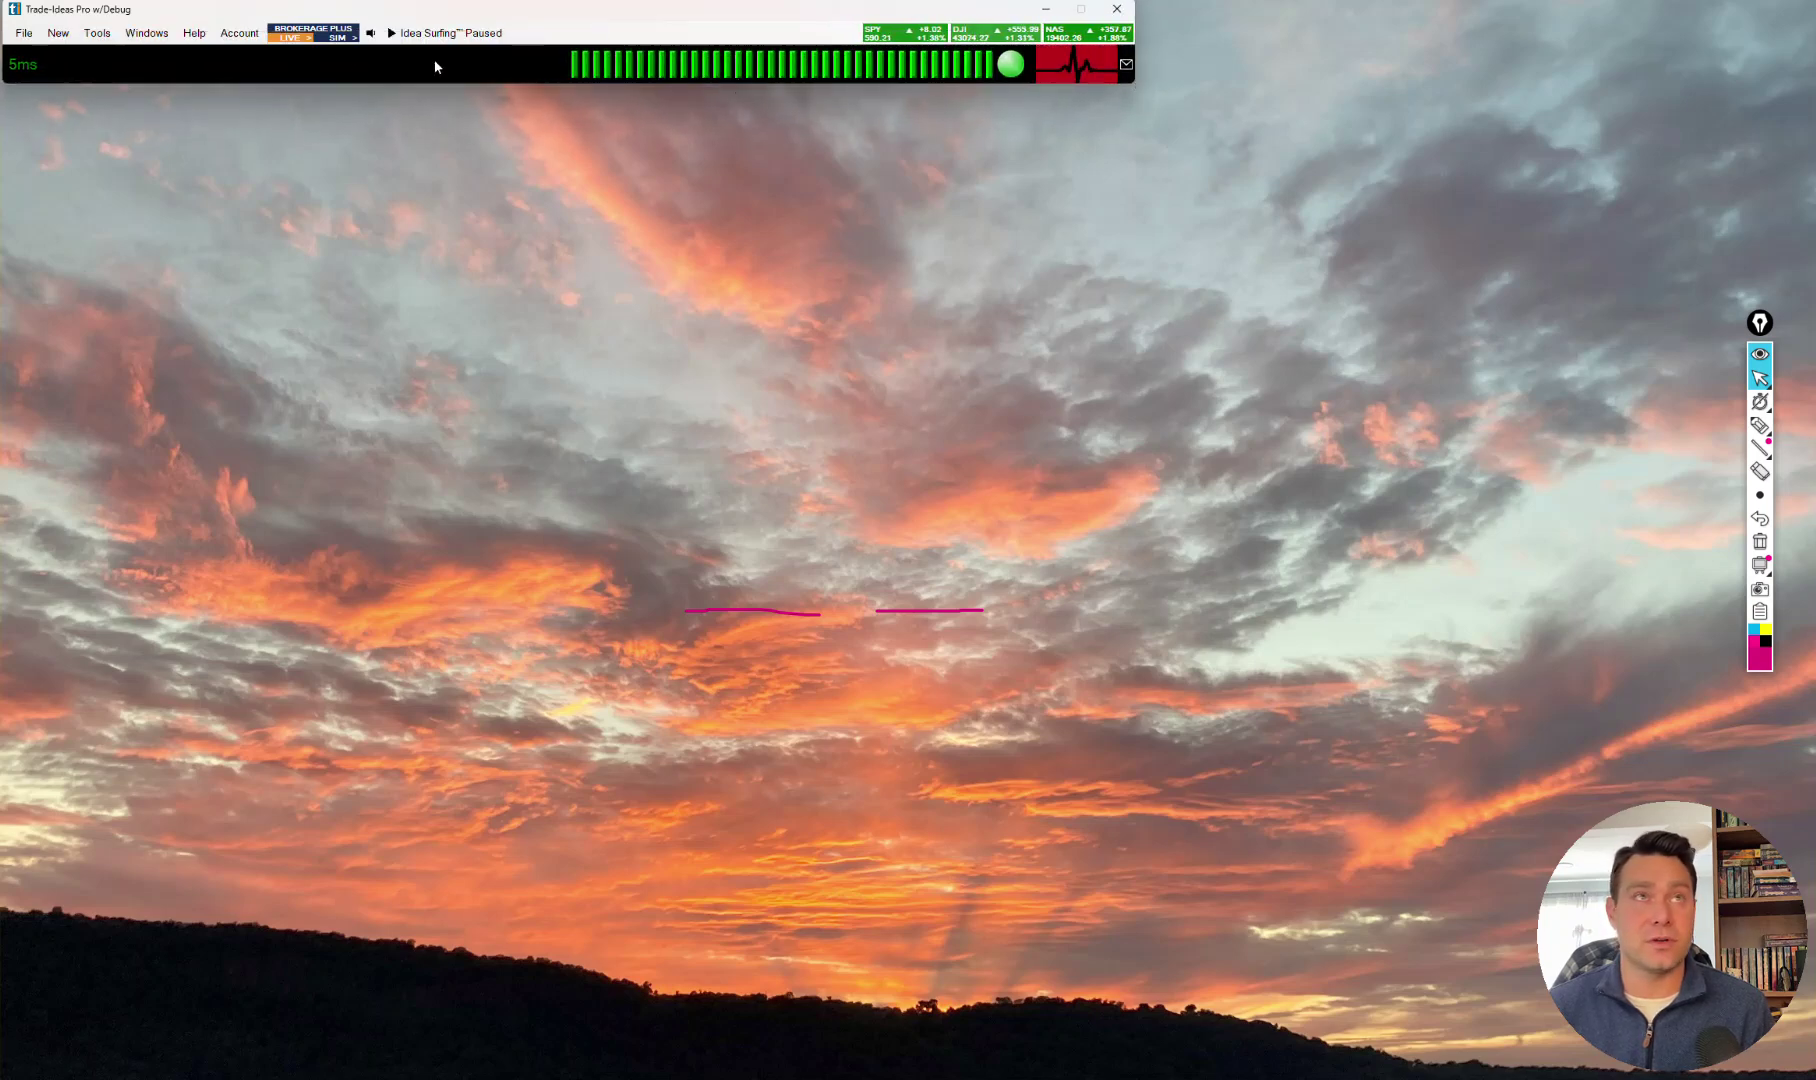
pyautogui.click(62, 38)
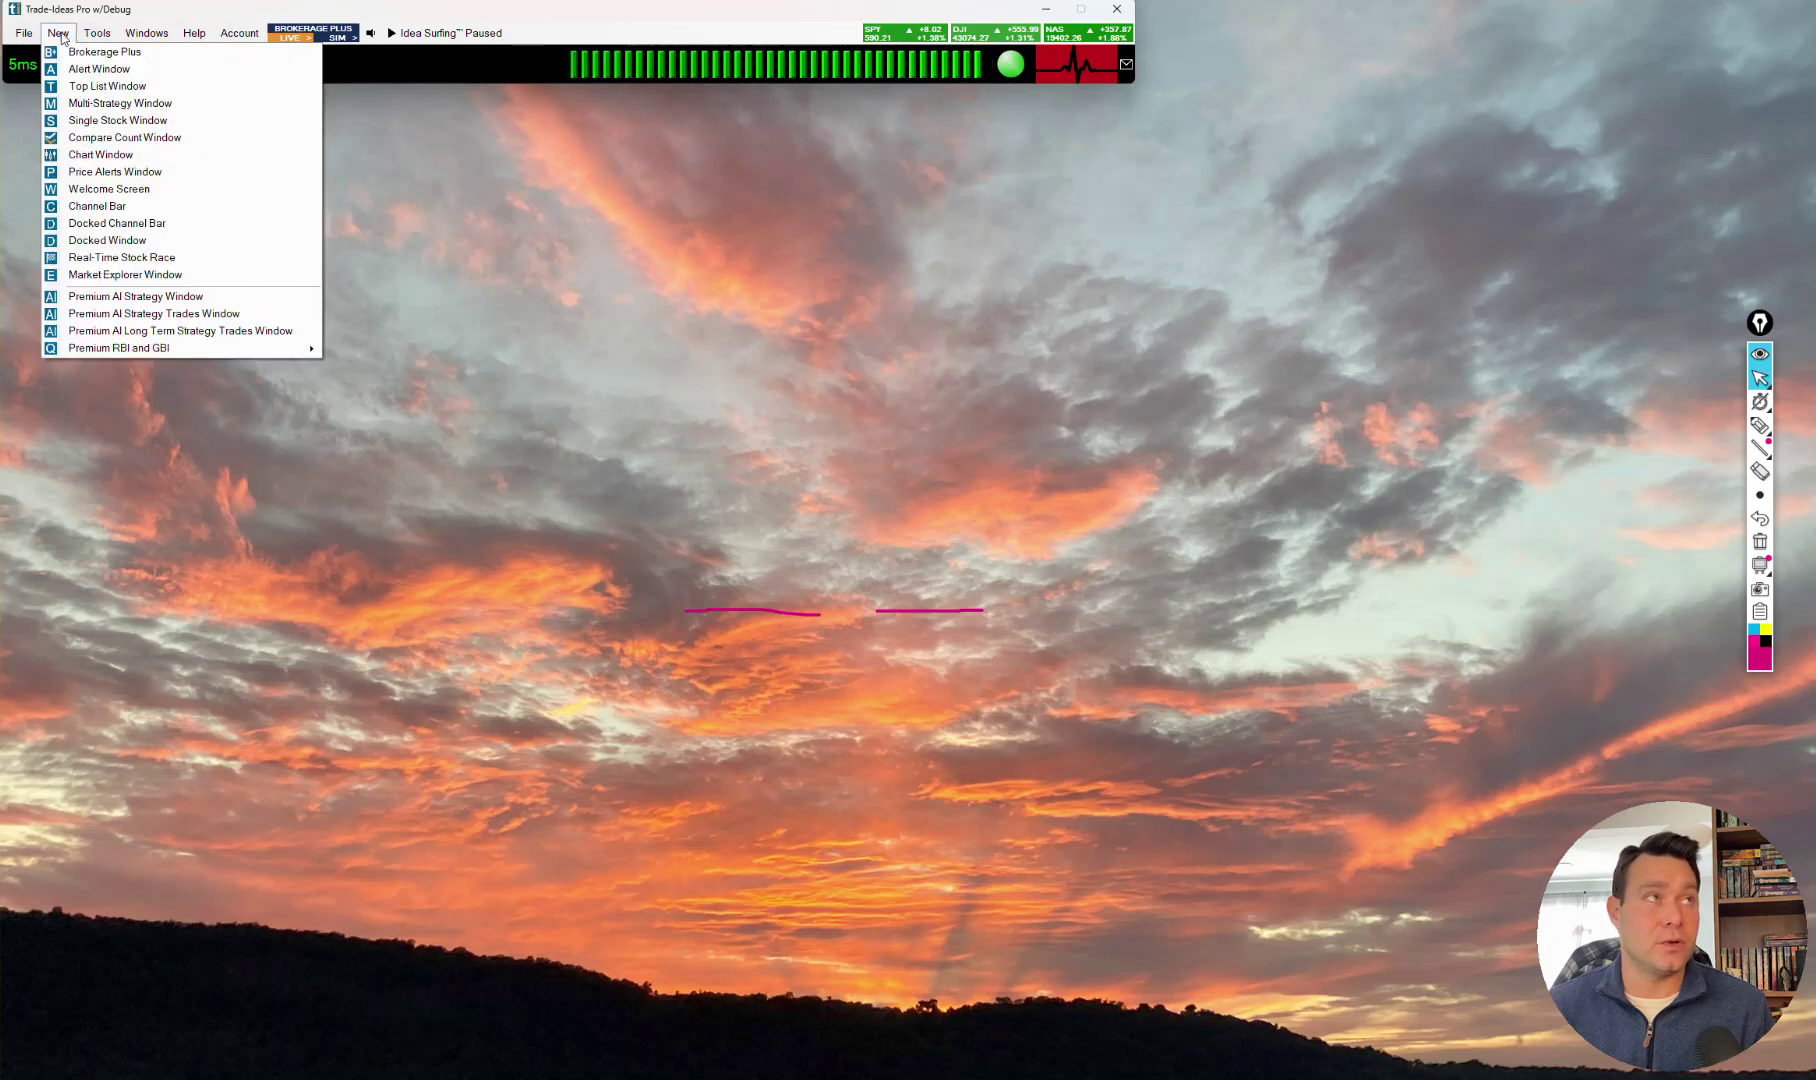
pyautogui.click(113, 227)
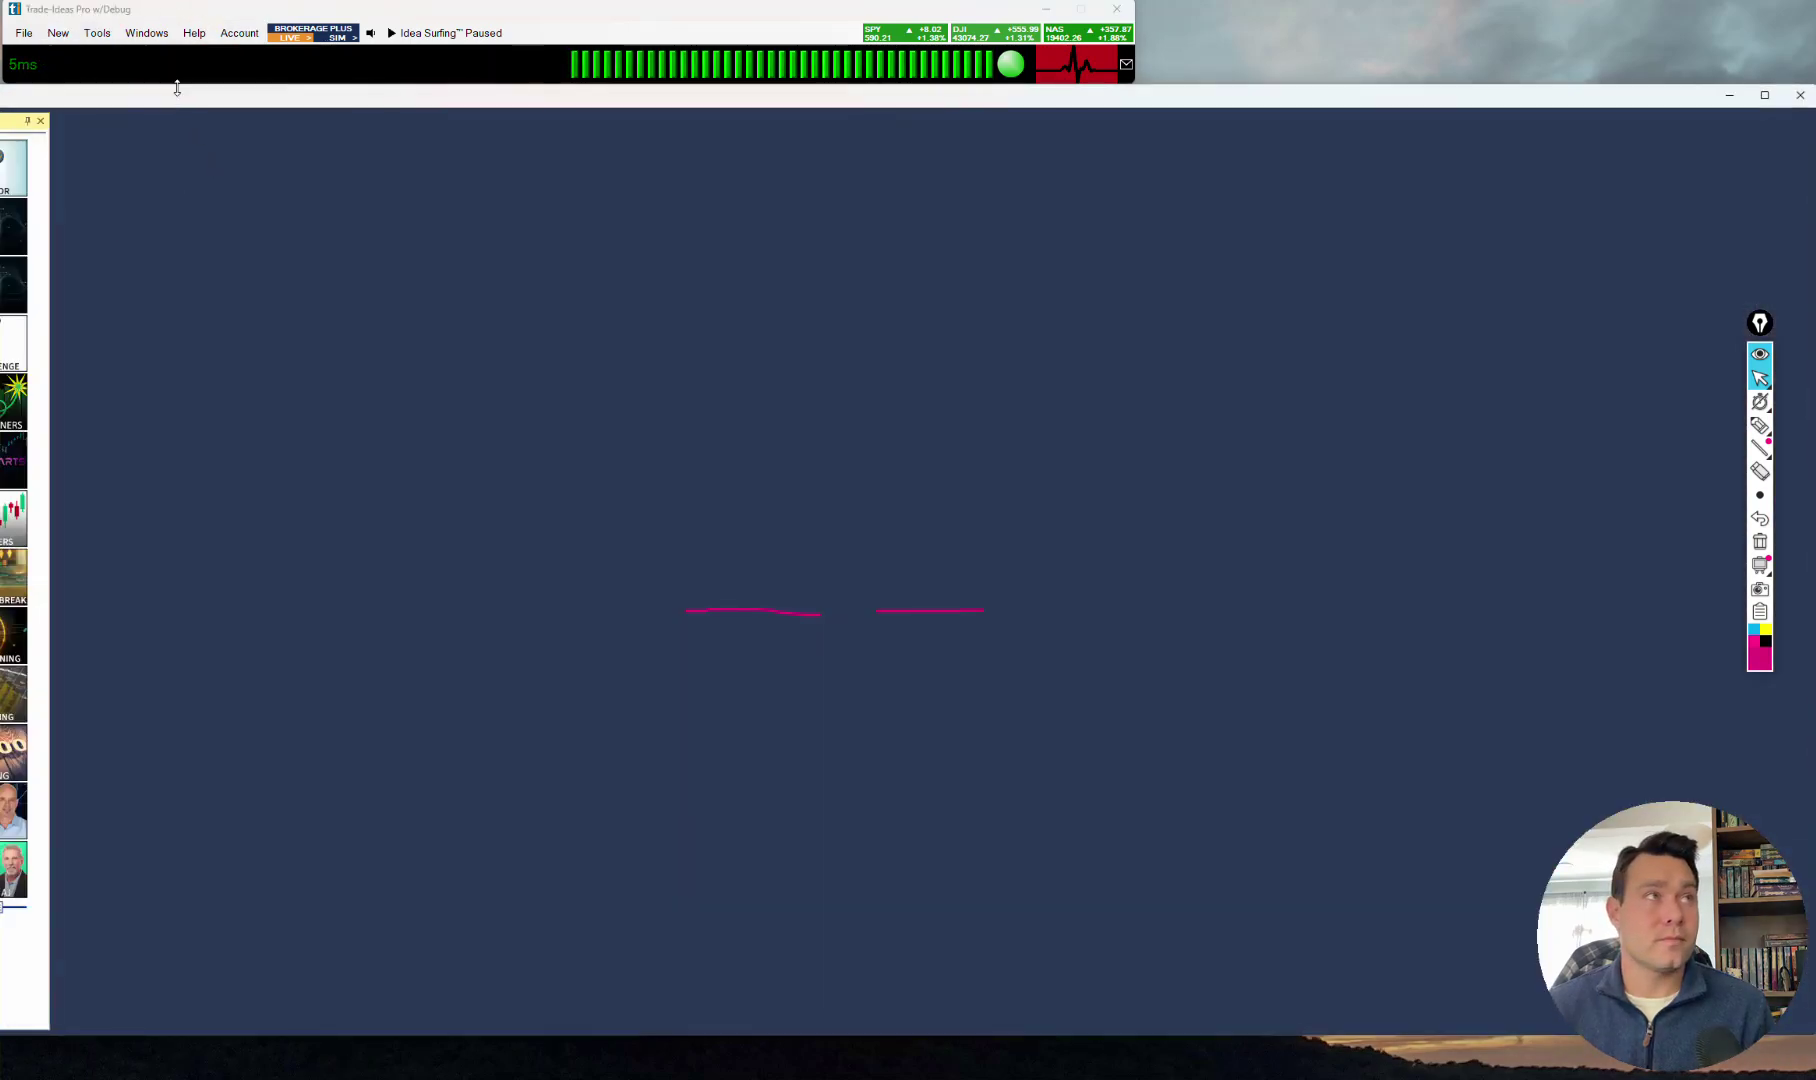
pyautogui.moveTo(178, 103); pyautogui.dragTo(304, 108)
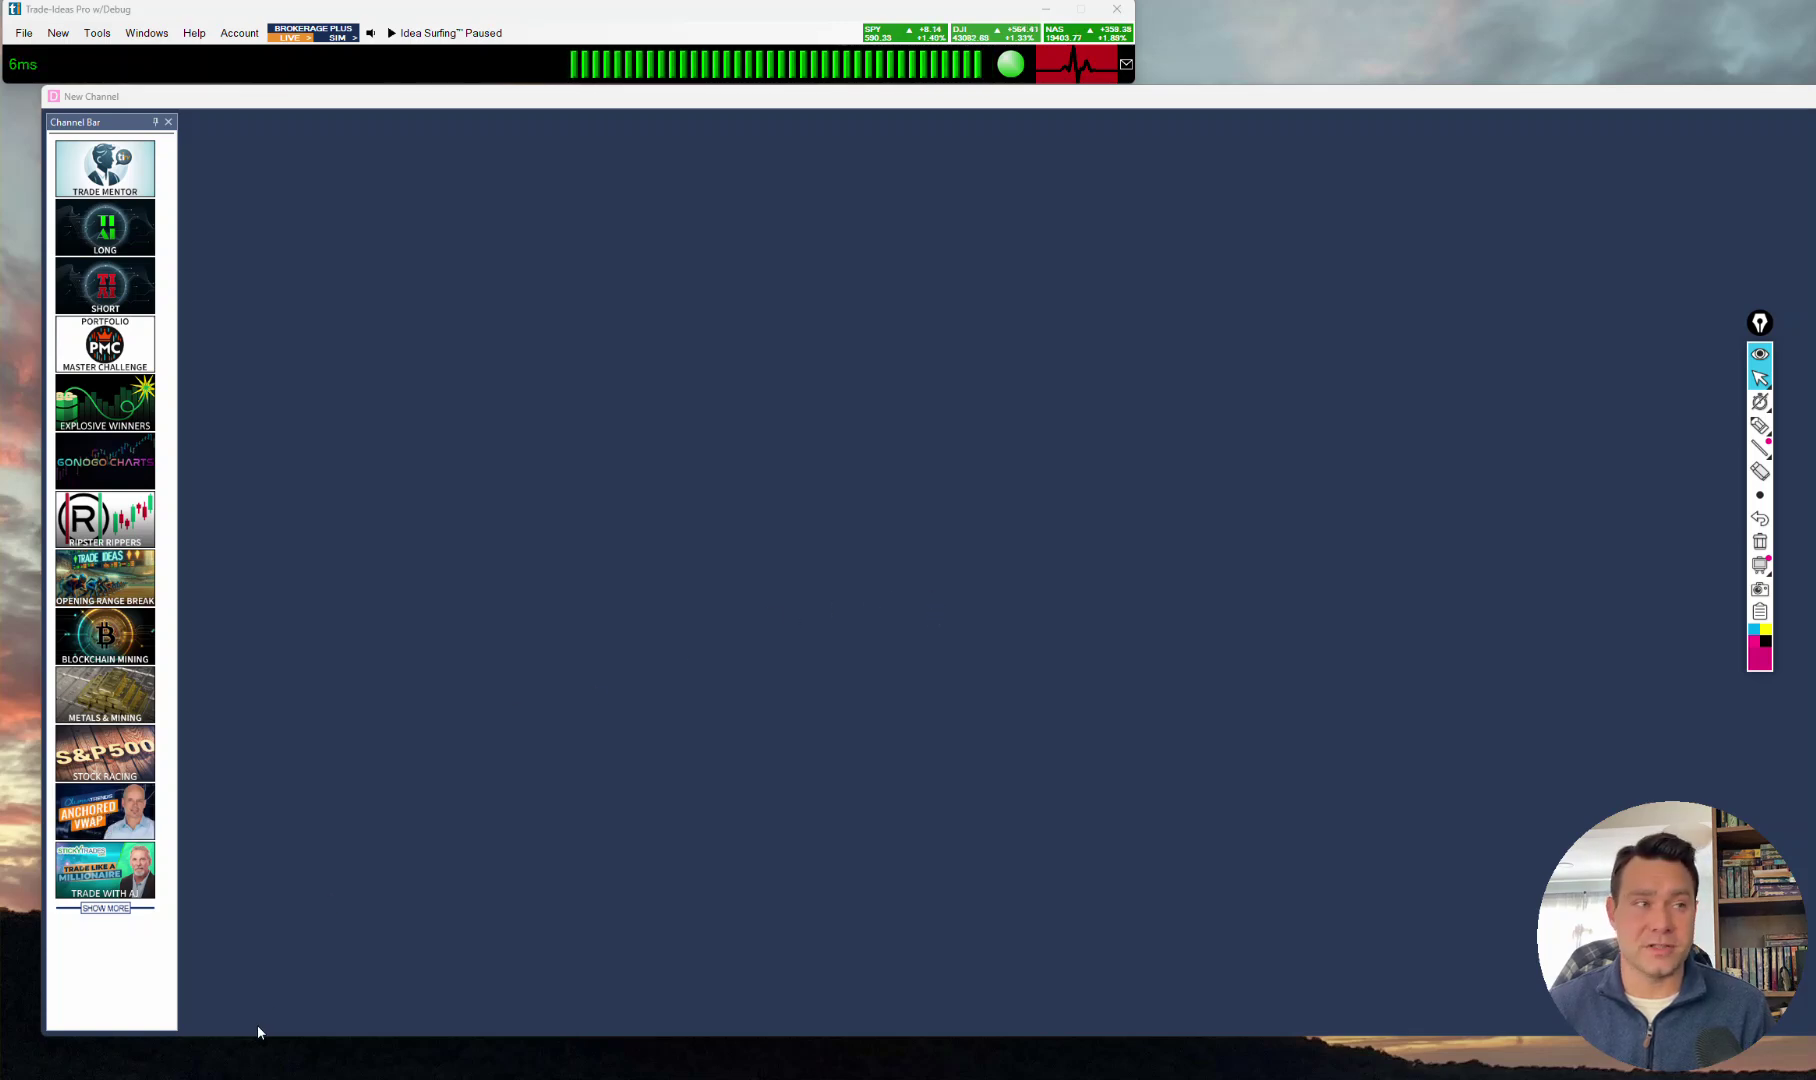
pyautogui.click(108, 908)
pyautogui.scroll(-3, 118, 805)
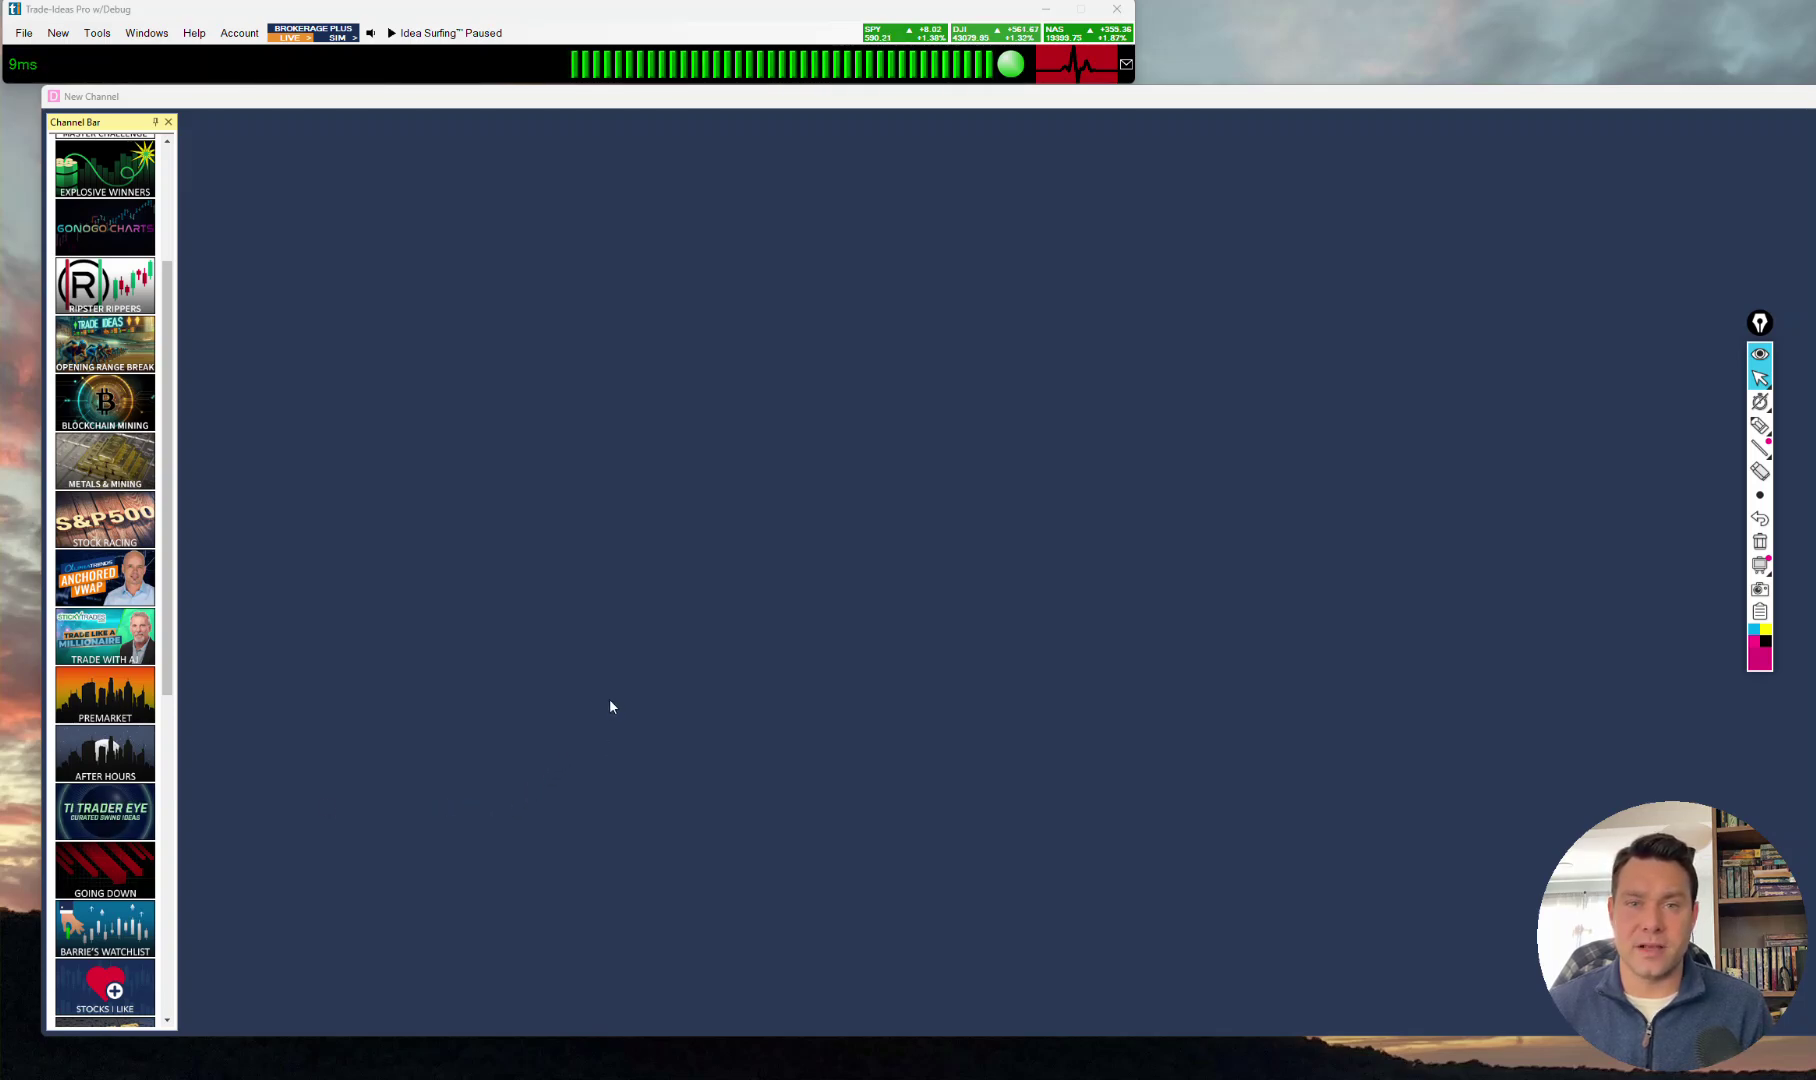
pyautogui.scroll(-5, 100, 860)
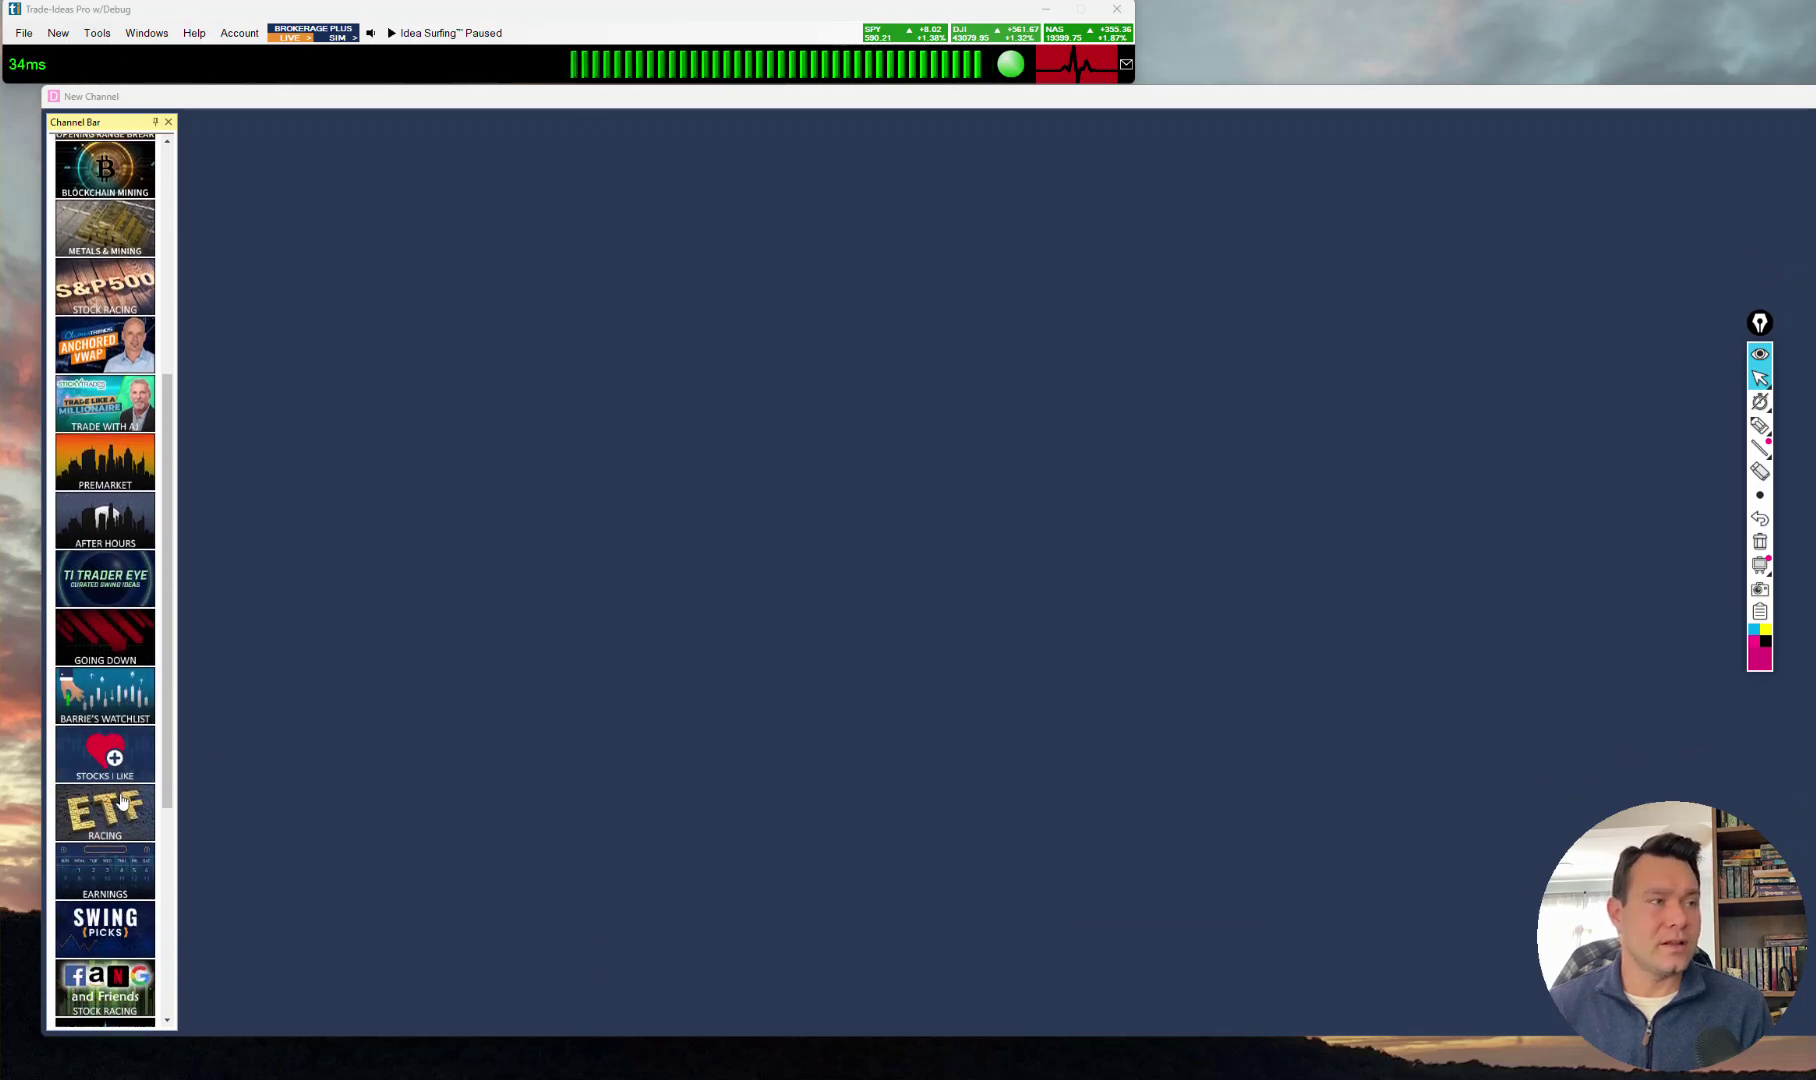
pyautogui.scroll(-3, 95, 880)
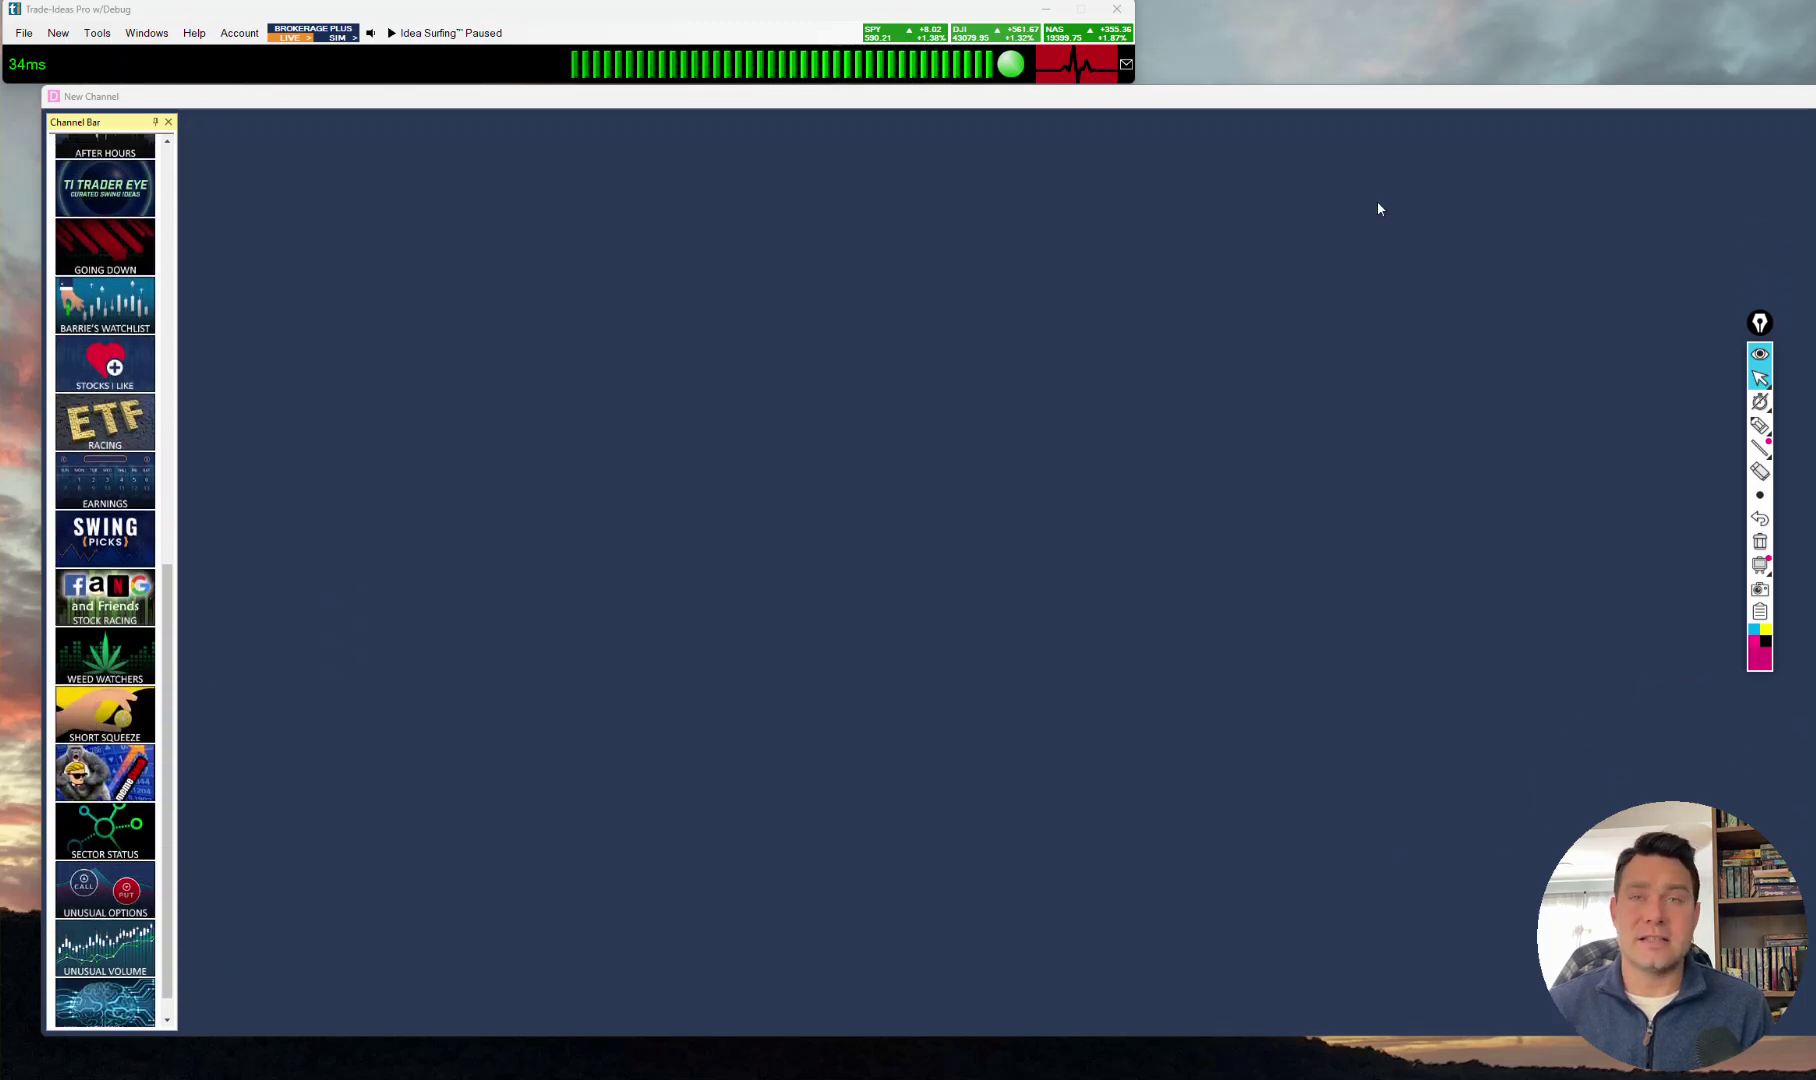
pyautogui.hotkey('alt', 'F4')
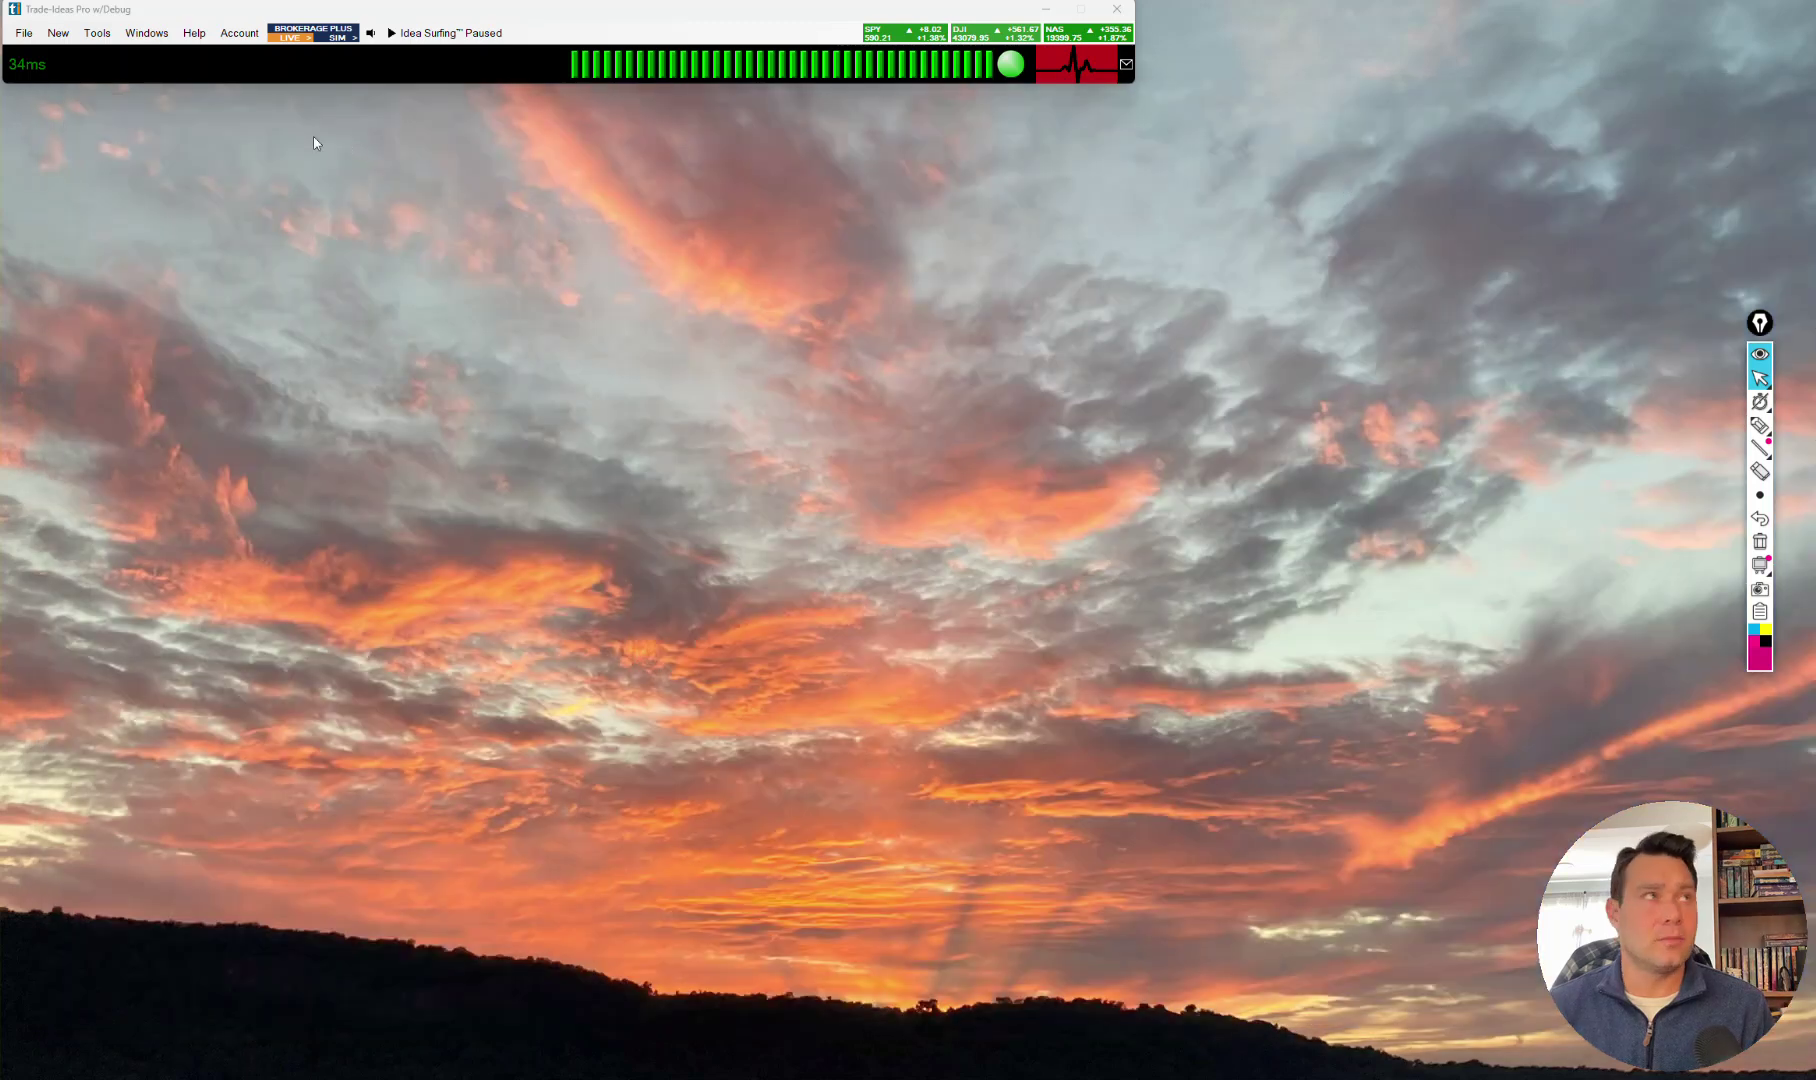
# Create a new floating Channel Bar and move it down and right below the toolbar.
pyautogui.click(60, 36)
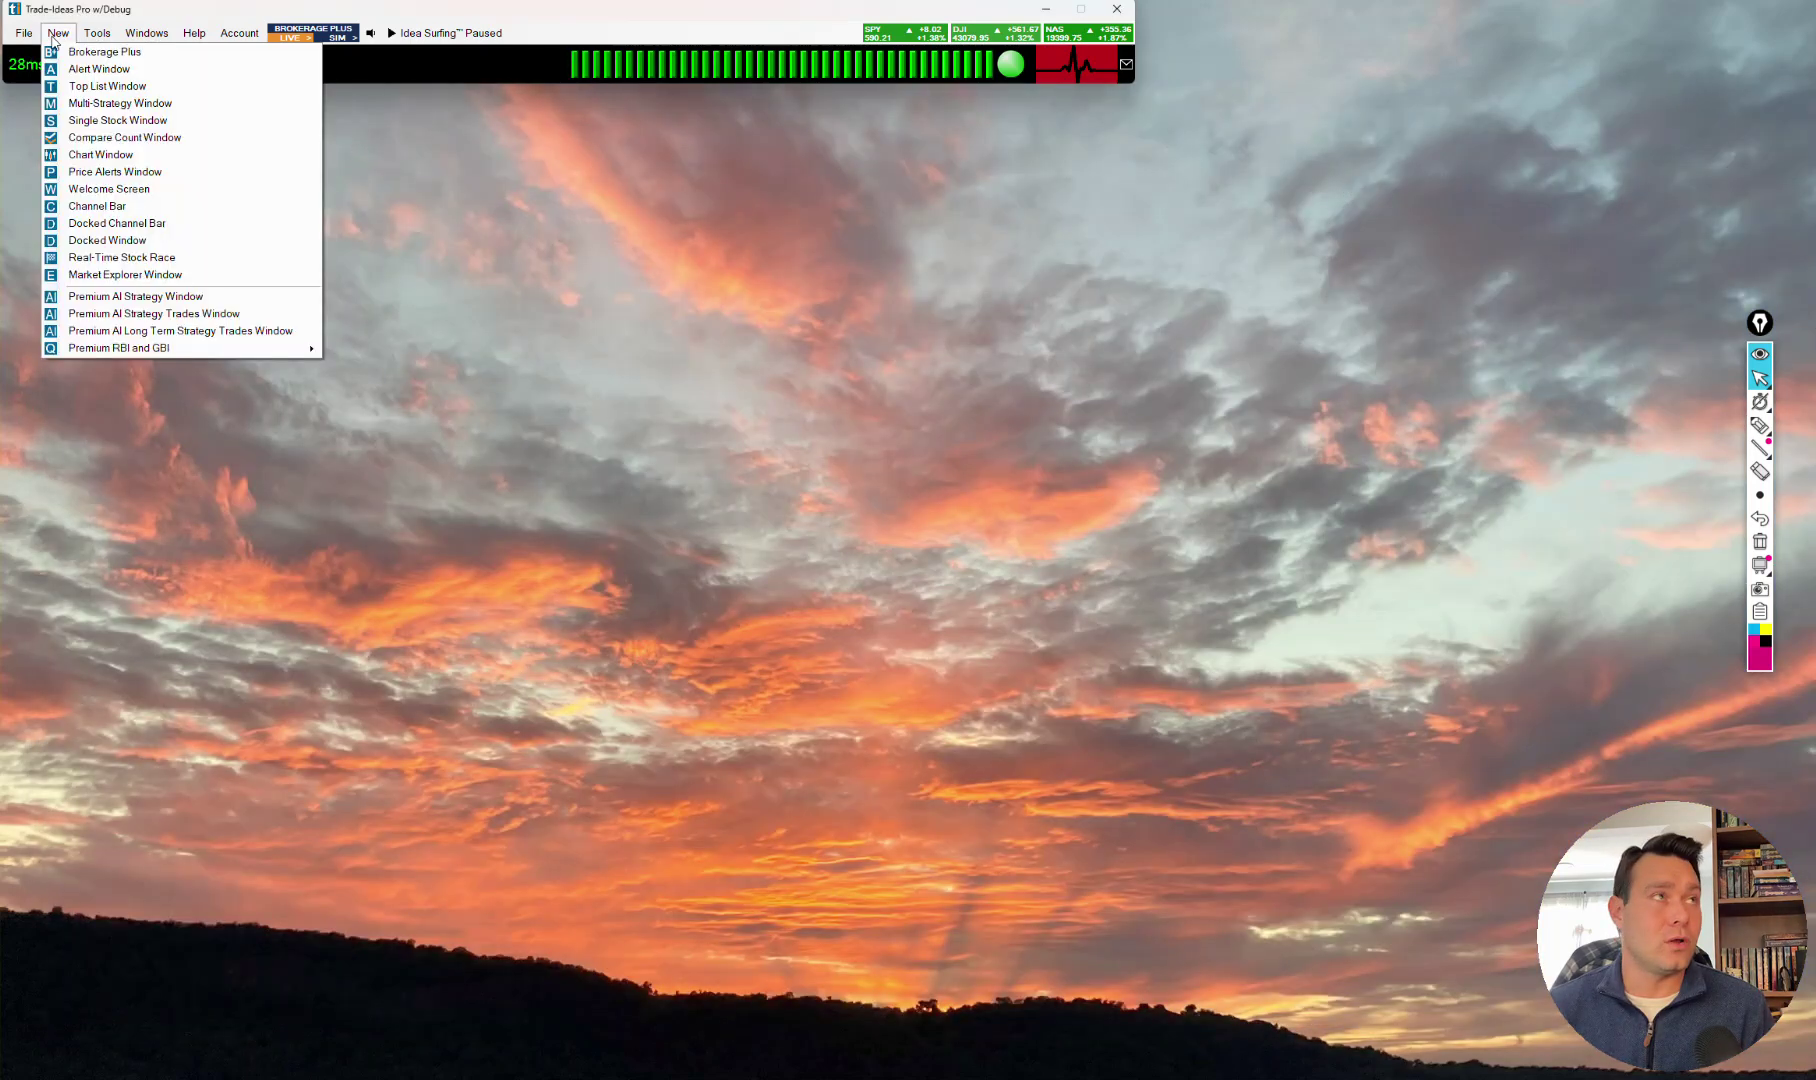
pyautogui.click(98, 207)
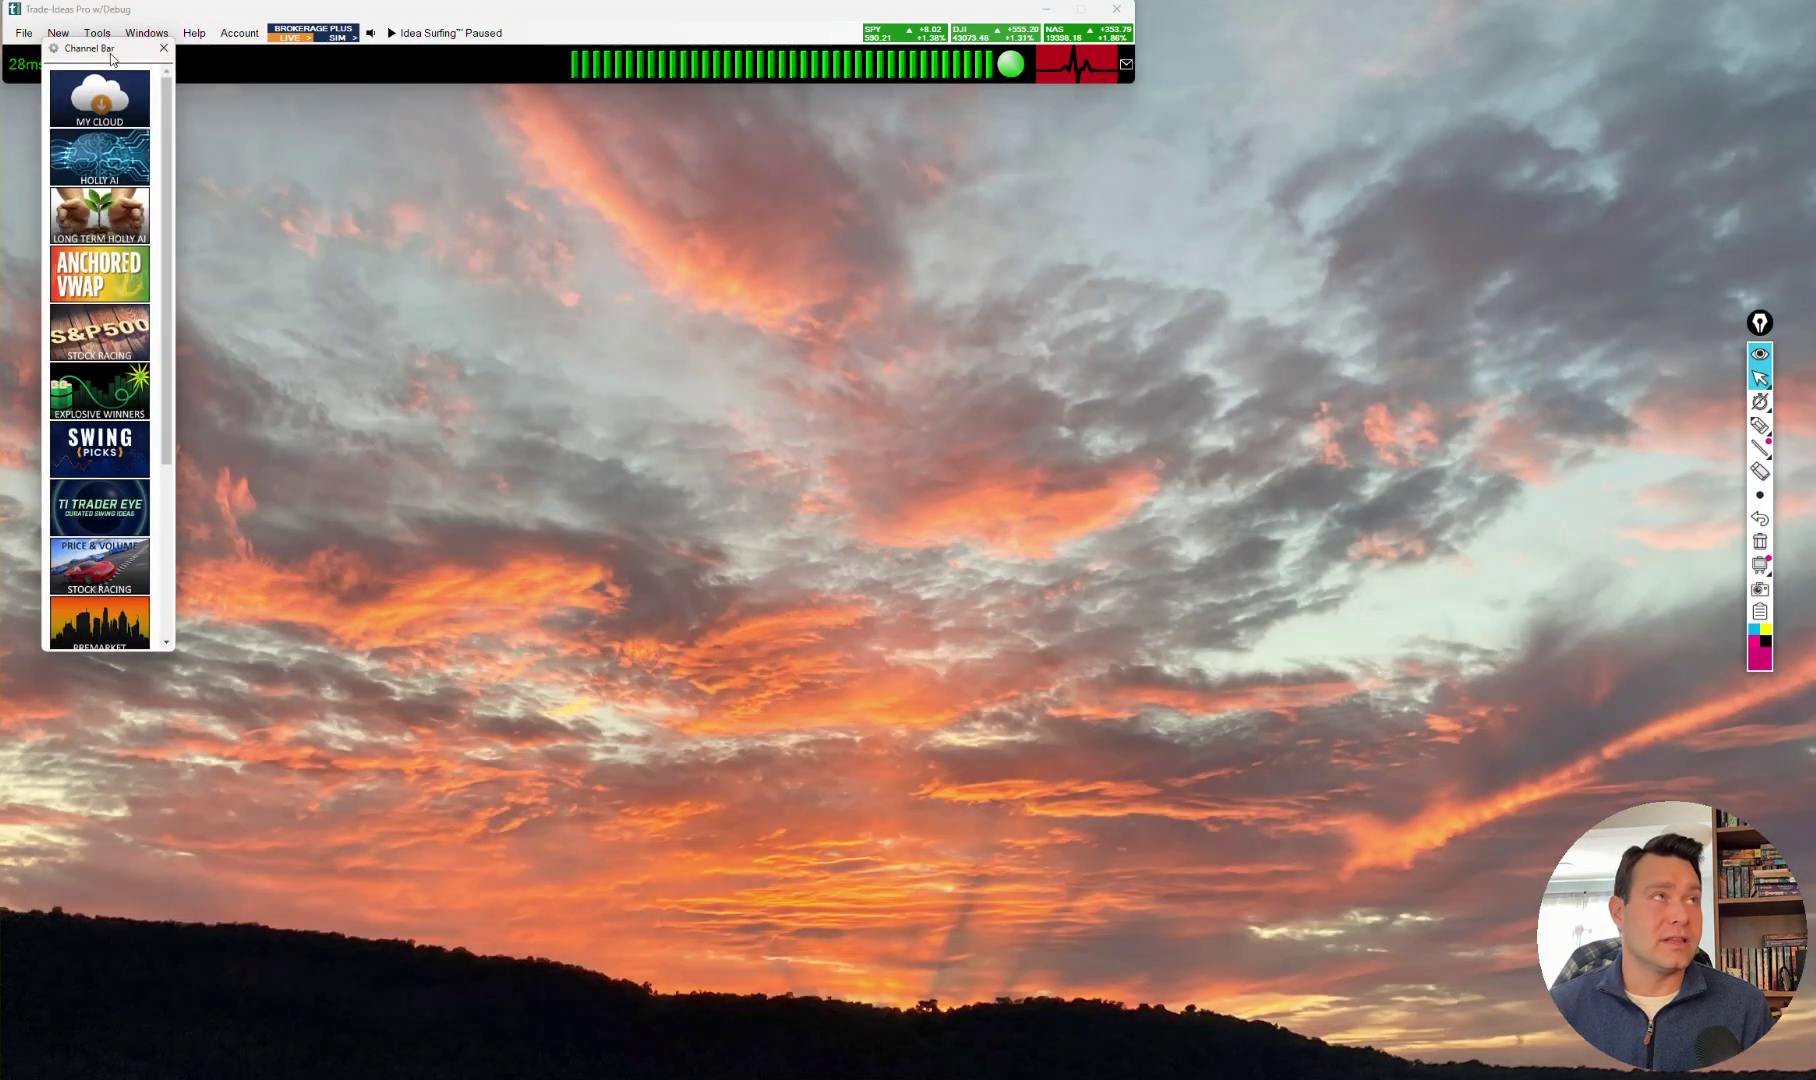
pyautogui.moveTo(112, 58); pyautogui.dragTo(245, 165)
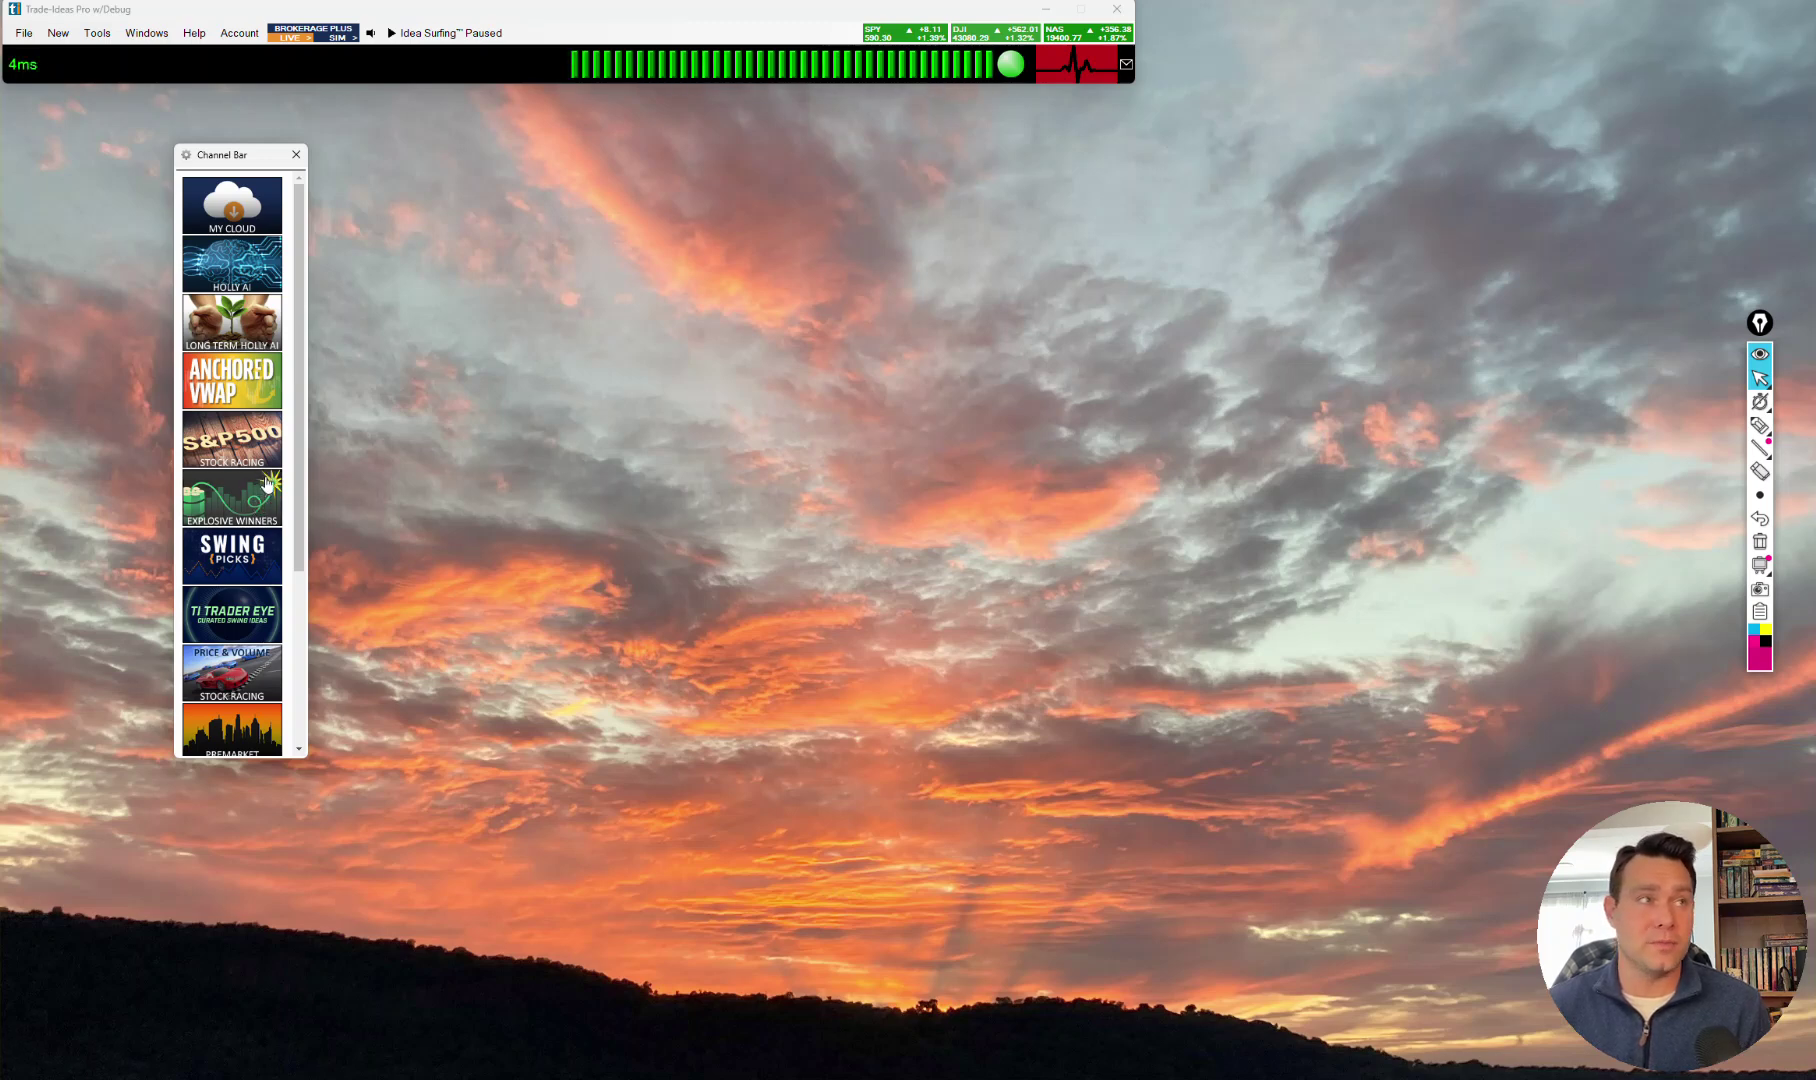
pyautogui.scroll(-3, 265, 486)
# Show all channels in the Channel Bar, widen it into four tile columns, and nudge it right.
pyautogui.click(238, 743)
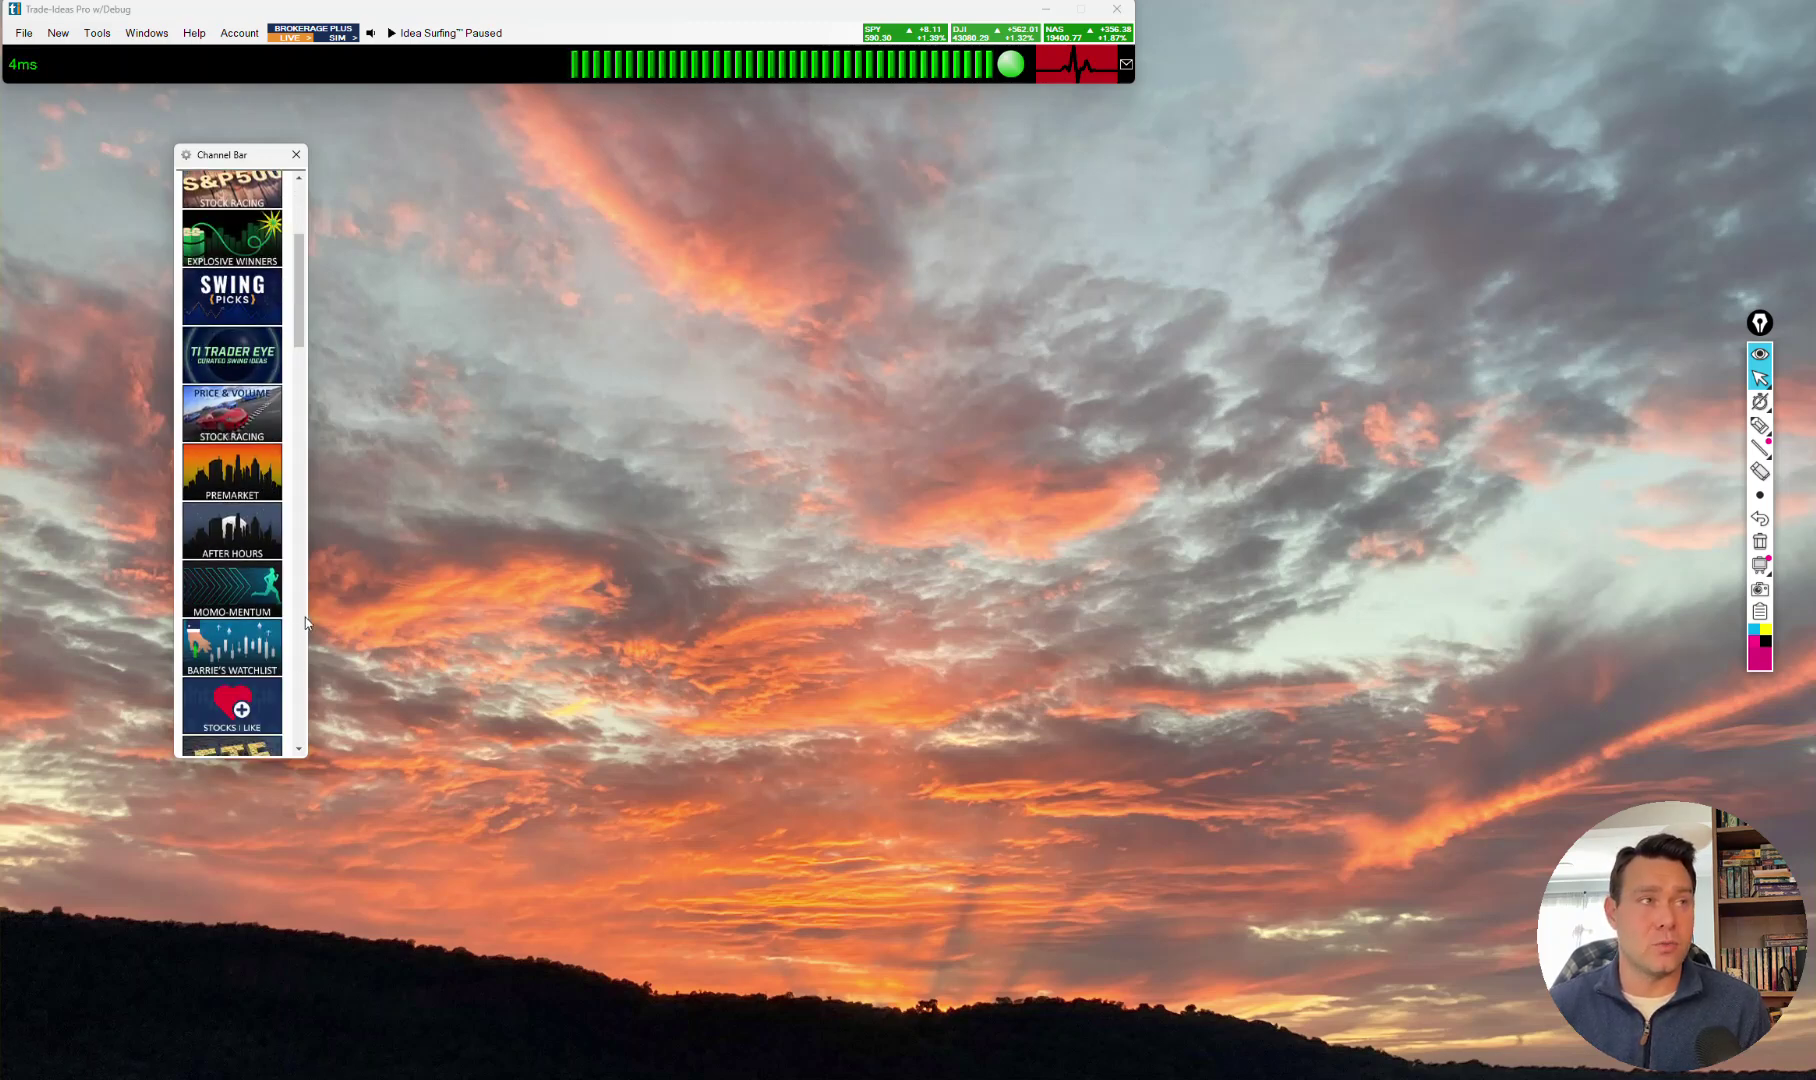
pyautogui.moveTo(308, 616); pyautogui.dragTo(708, 630)
pyautogui.scroll(-2, 499, 398)
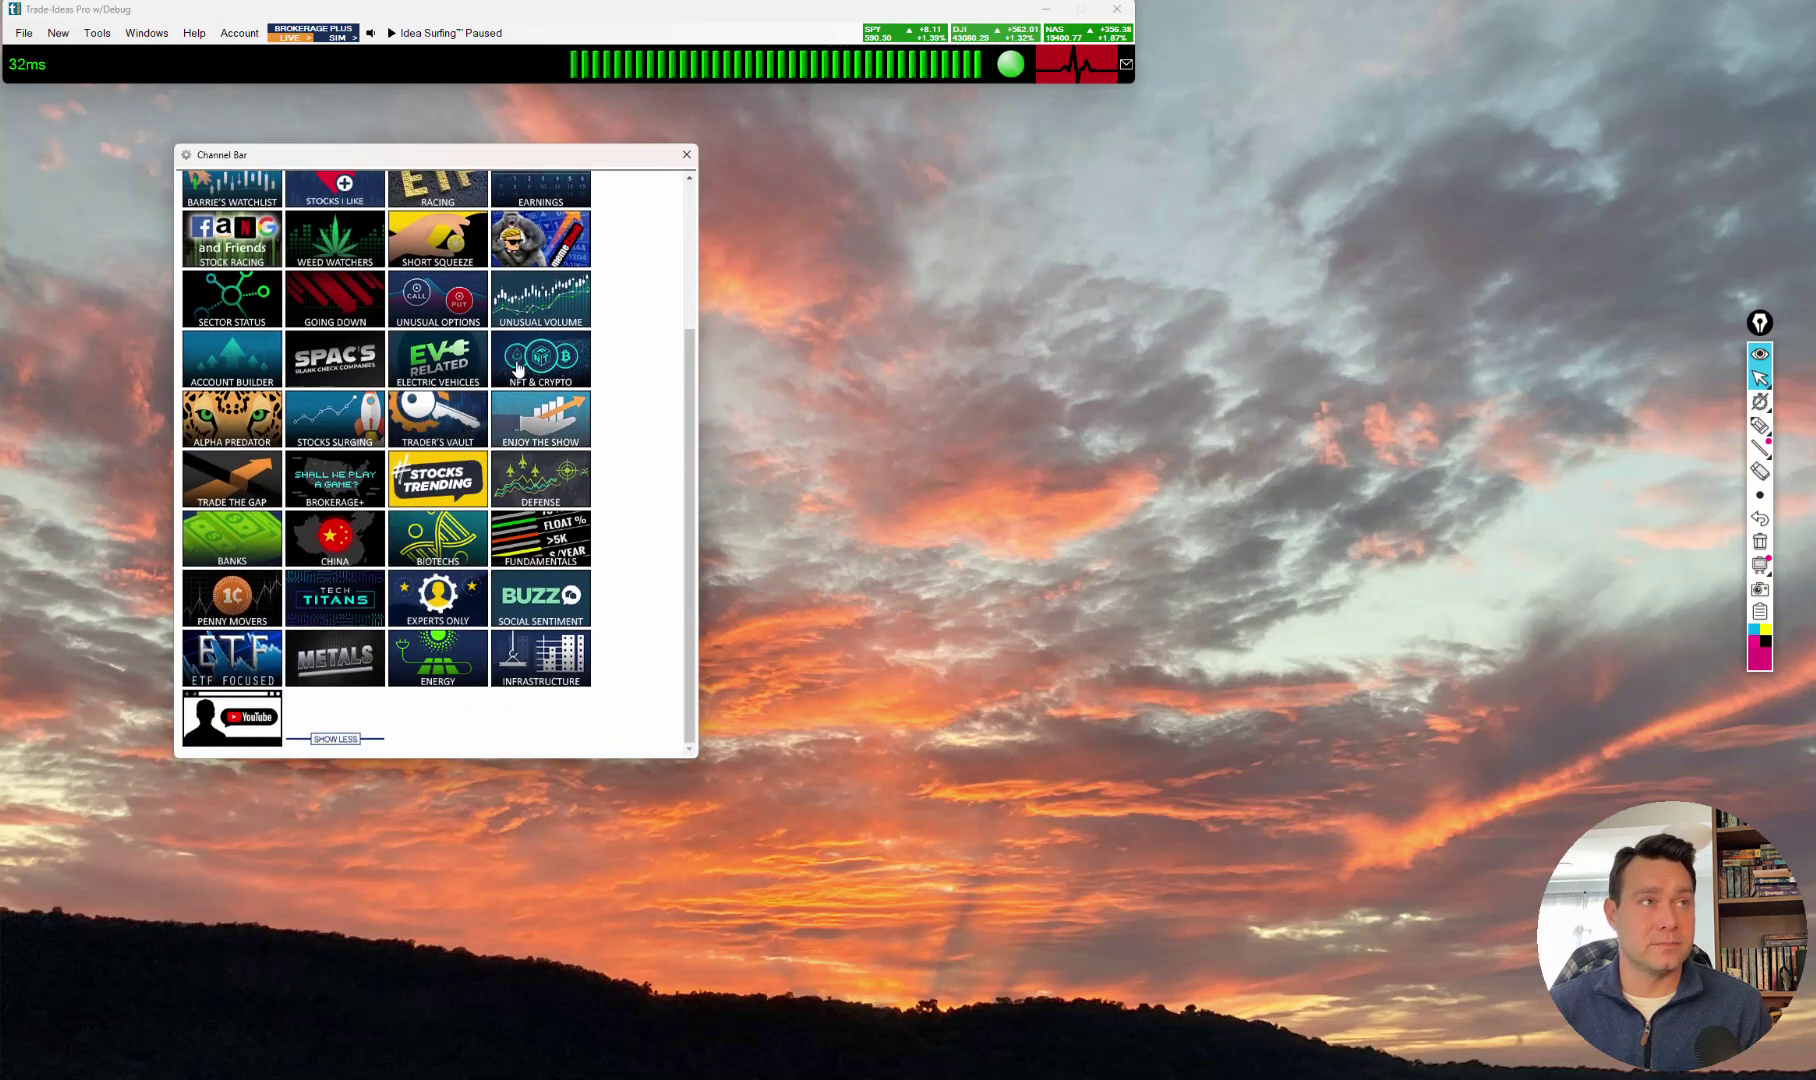
pyautogui.moveTo(438, 154); pyautogui.dragTo(458, 157)
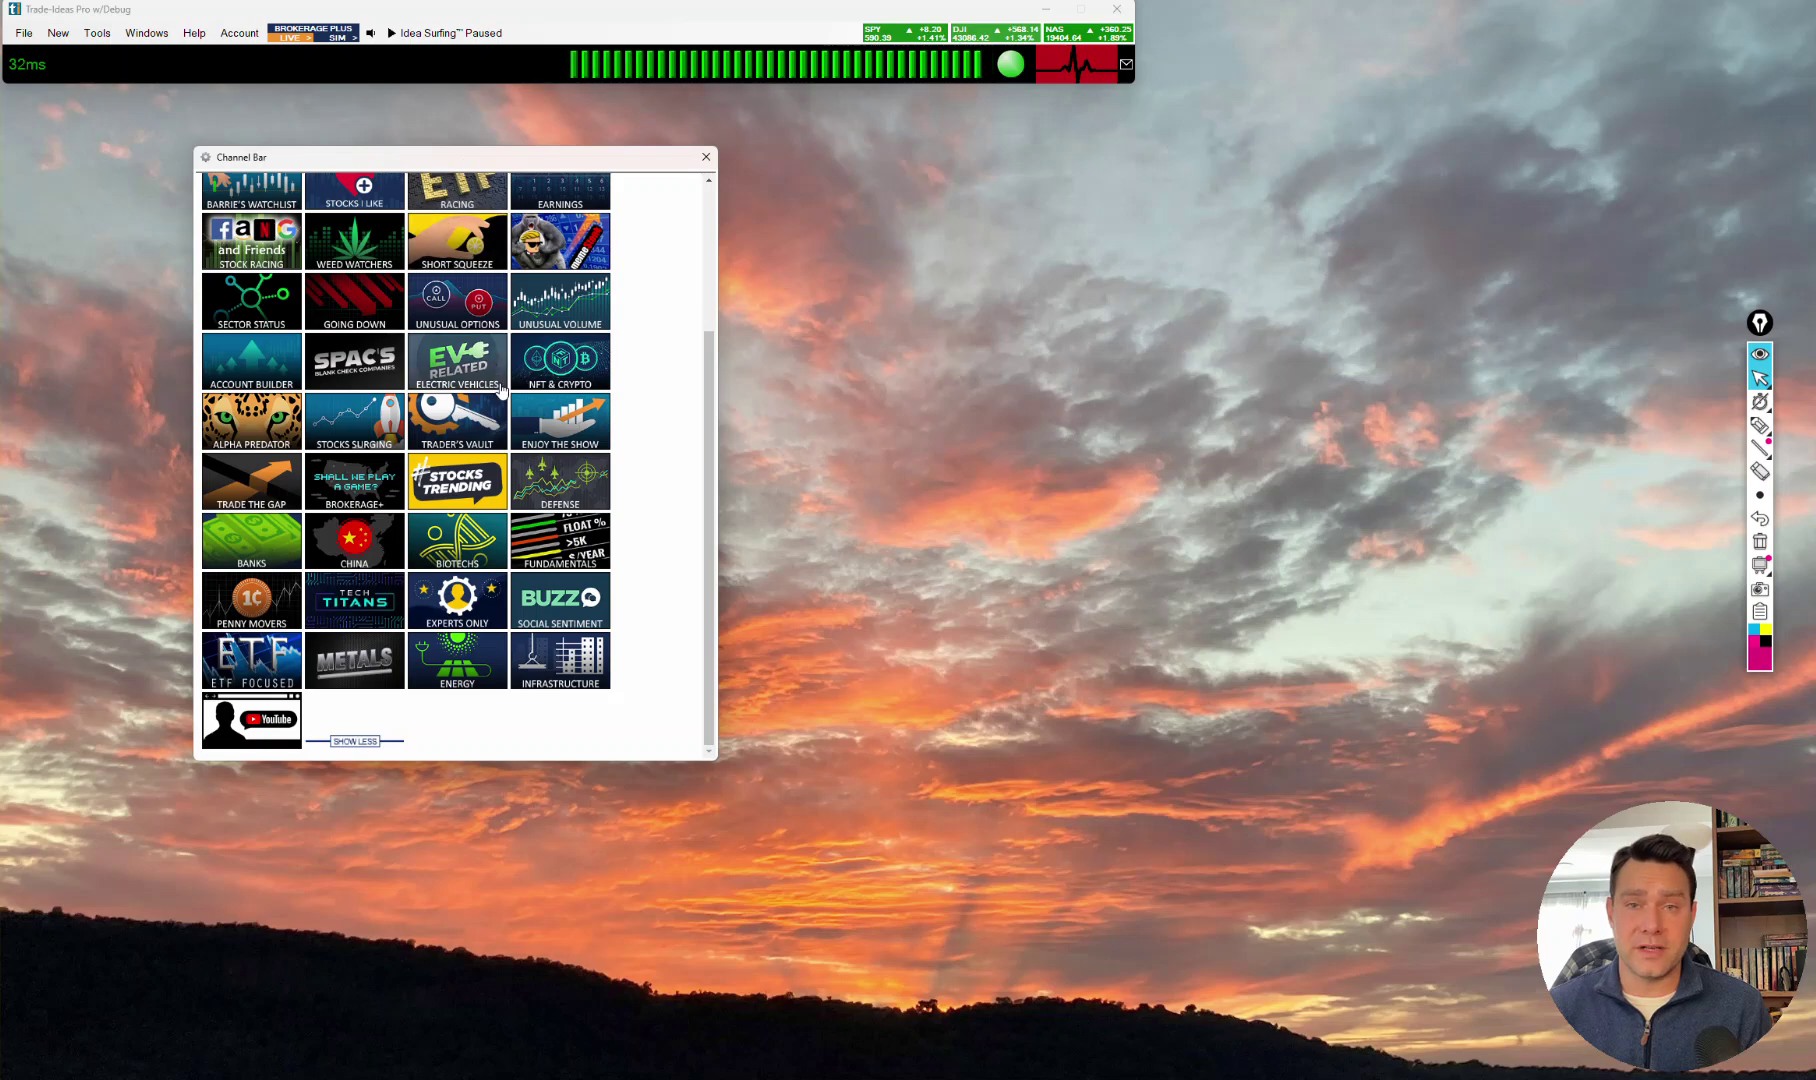